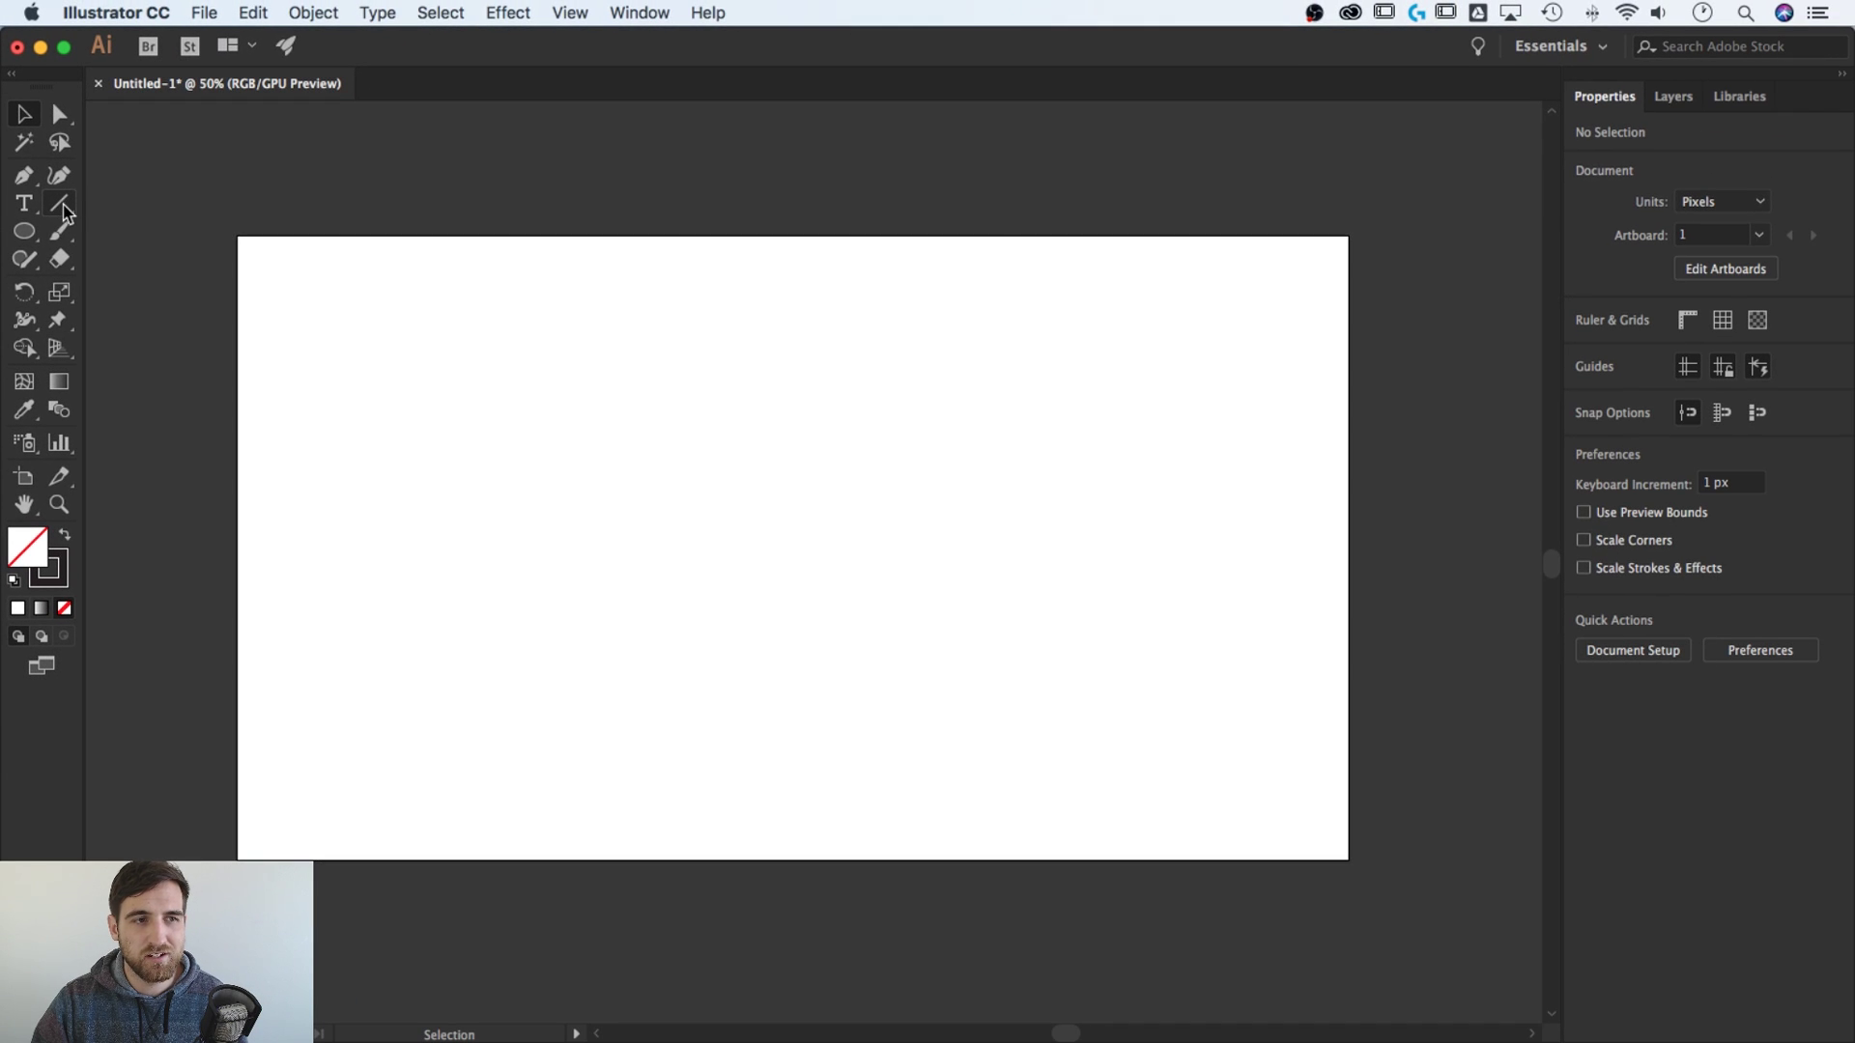
Select the Line Segment tool and set the stroke weight to 10 pt
{"action": "left_click", "coordinate": [60, 204]}
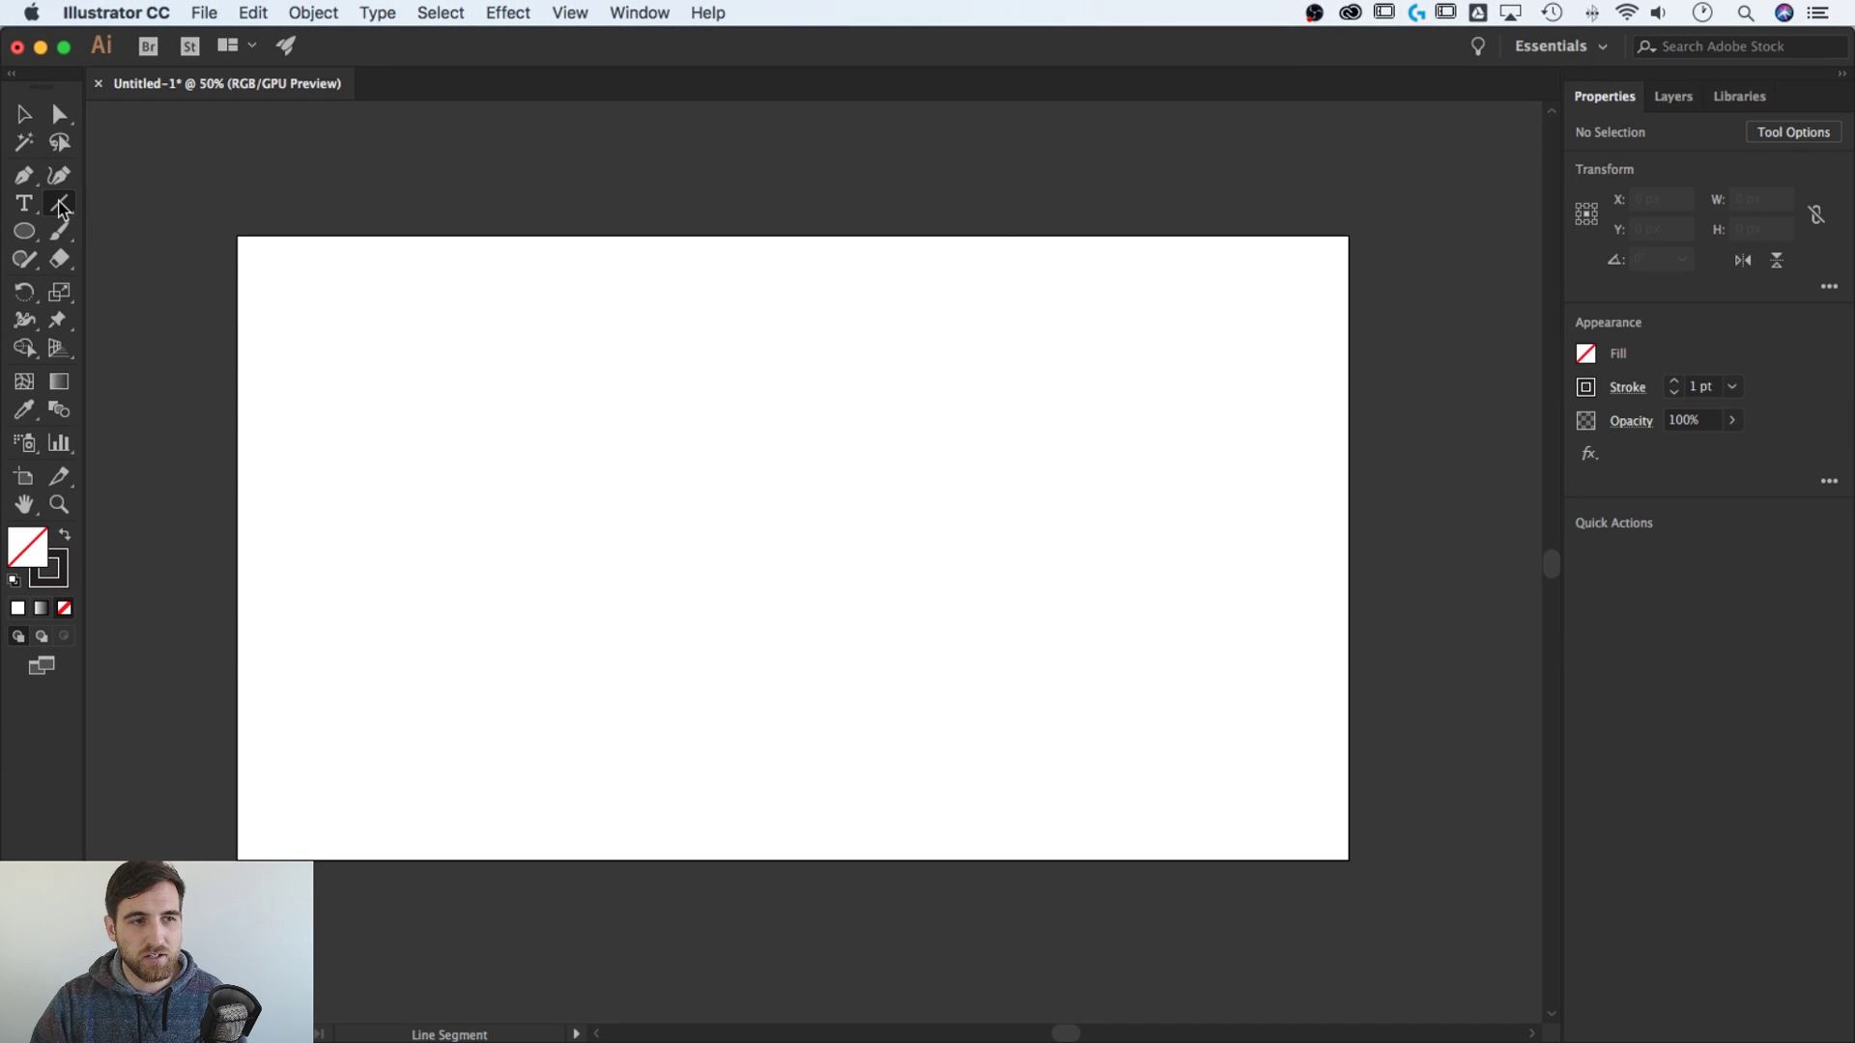
{"action": "left_click", "coordinate": [1630, 389]}
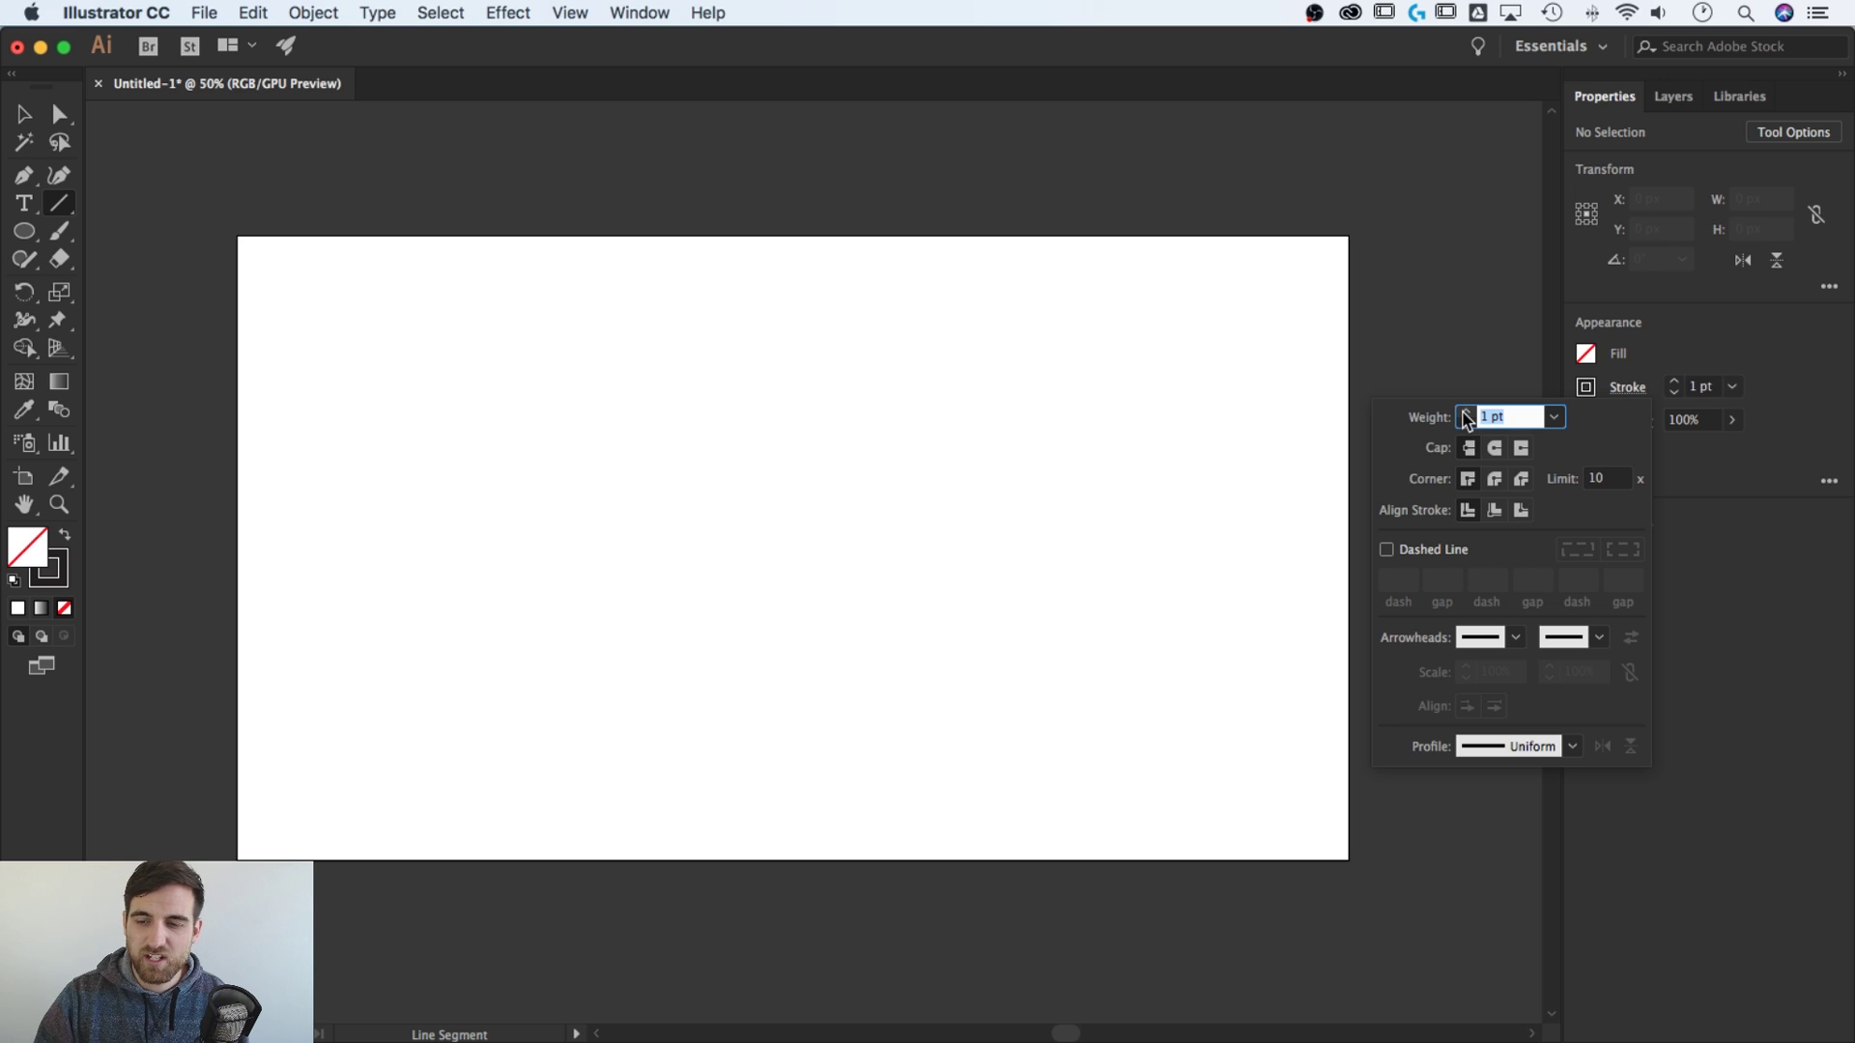
{"action": "type", "text": "10"}
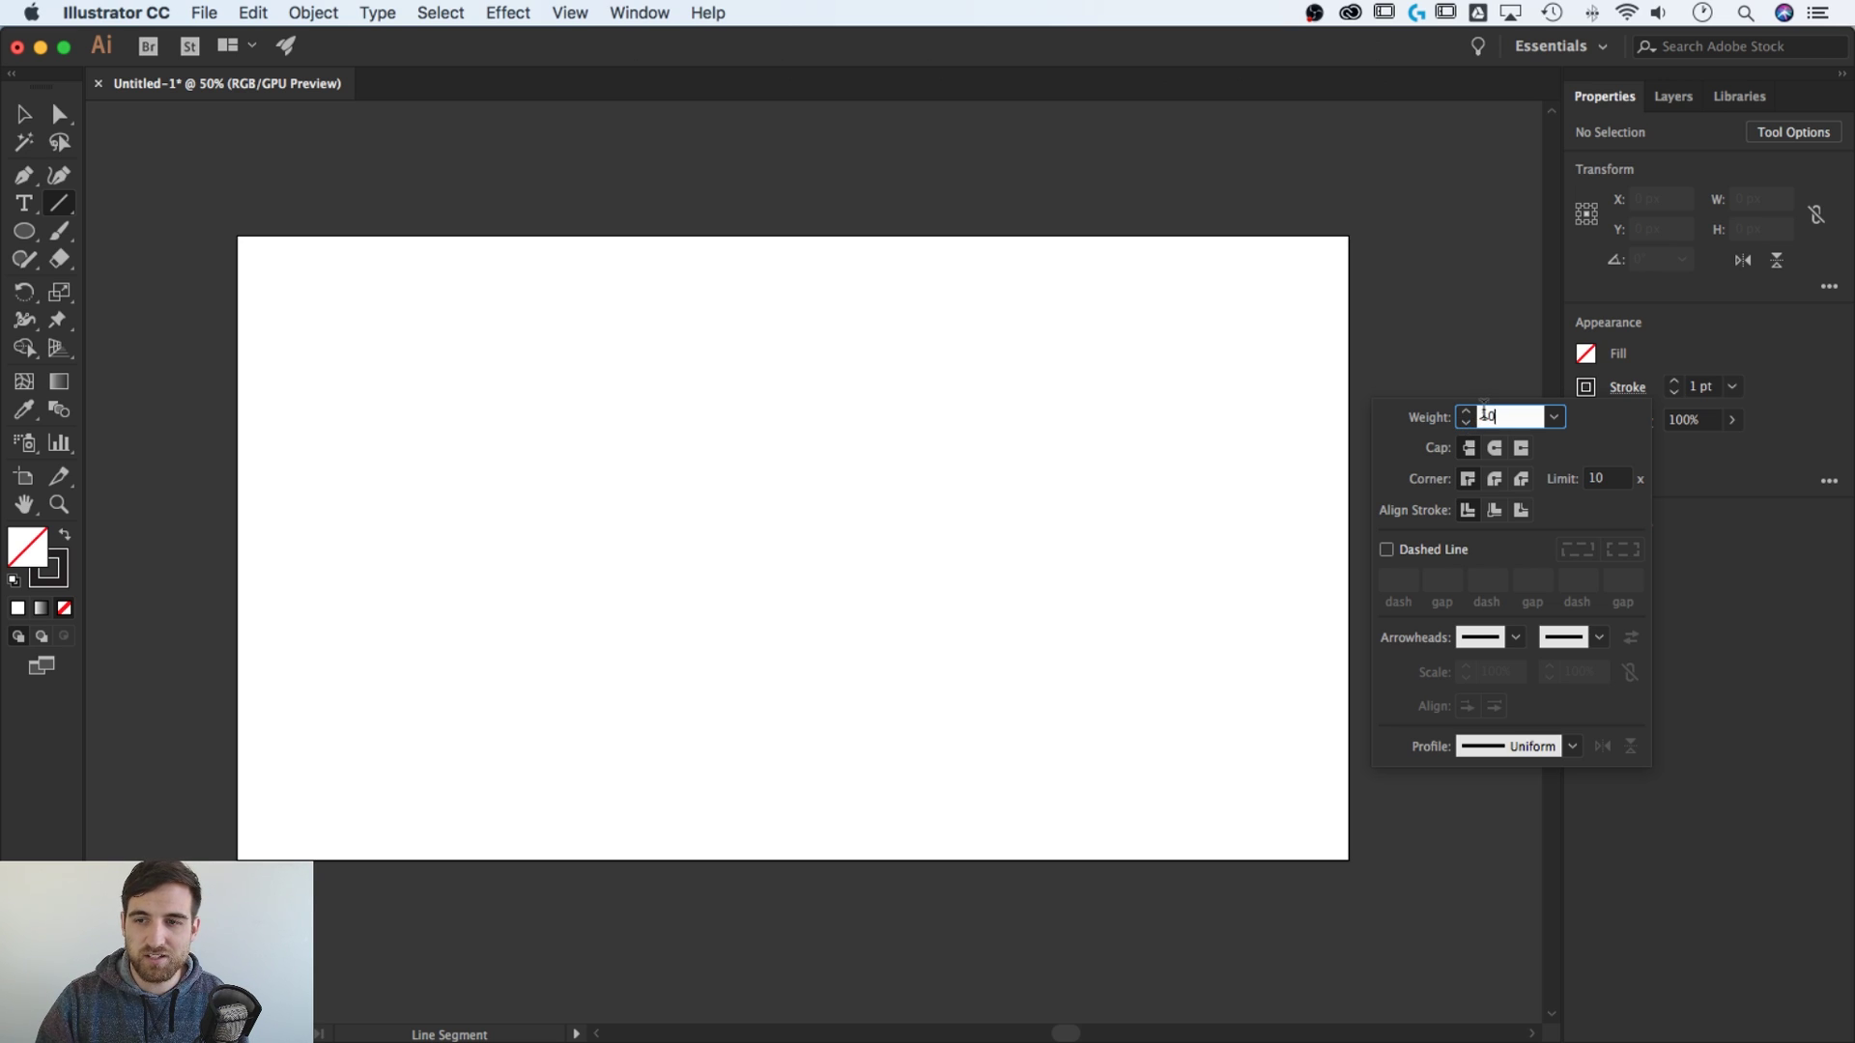
{"action": "key", "text": "Return"}
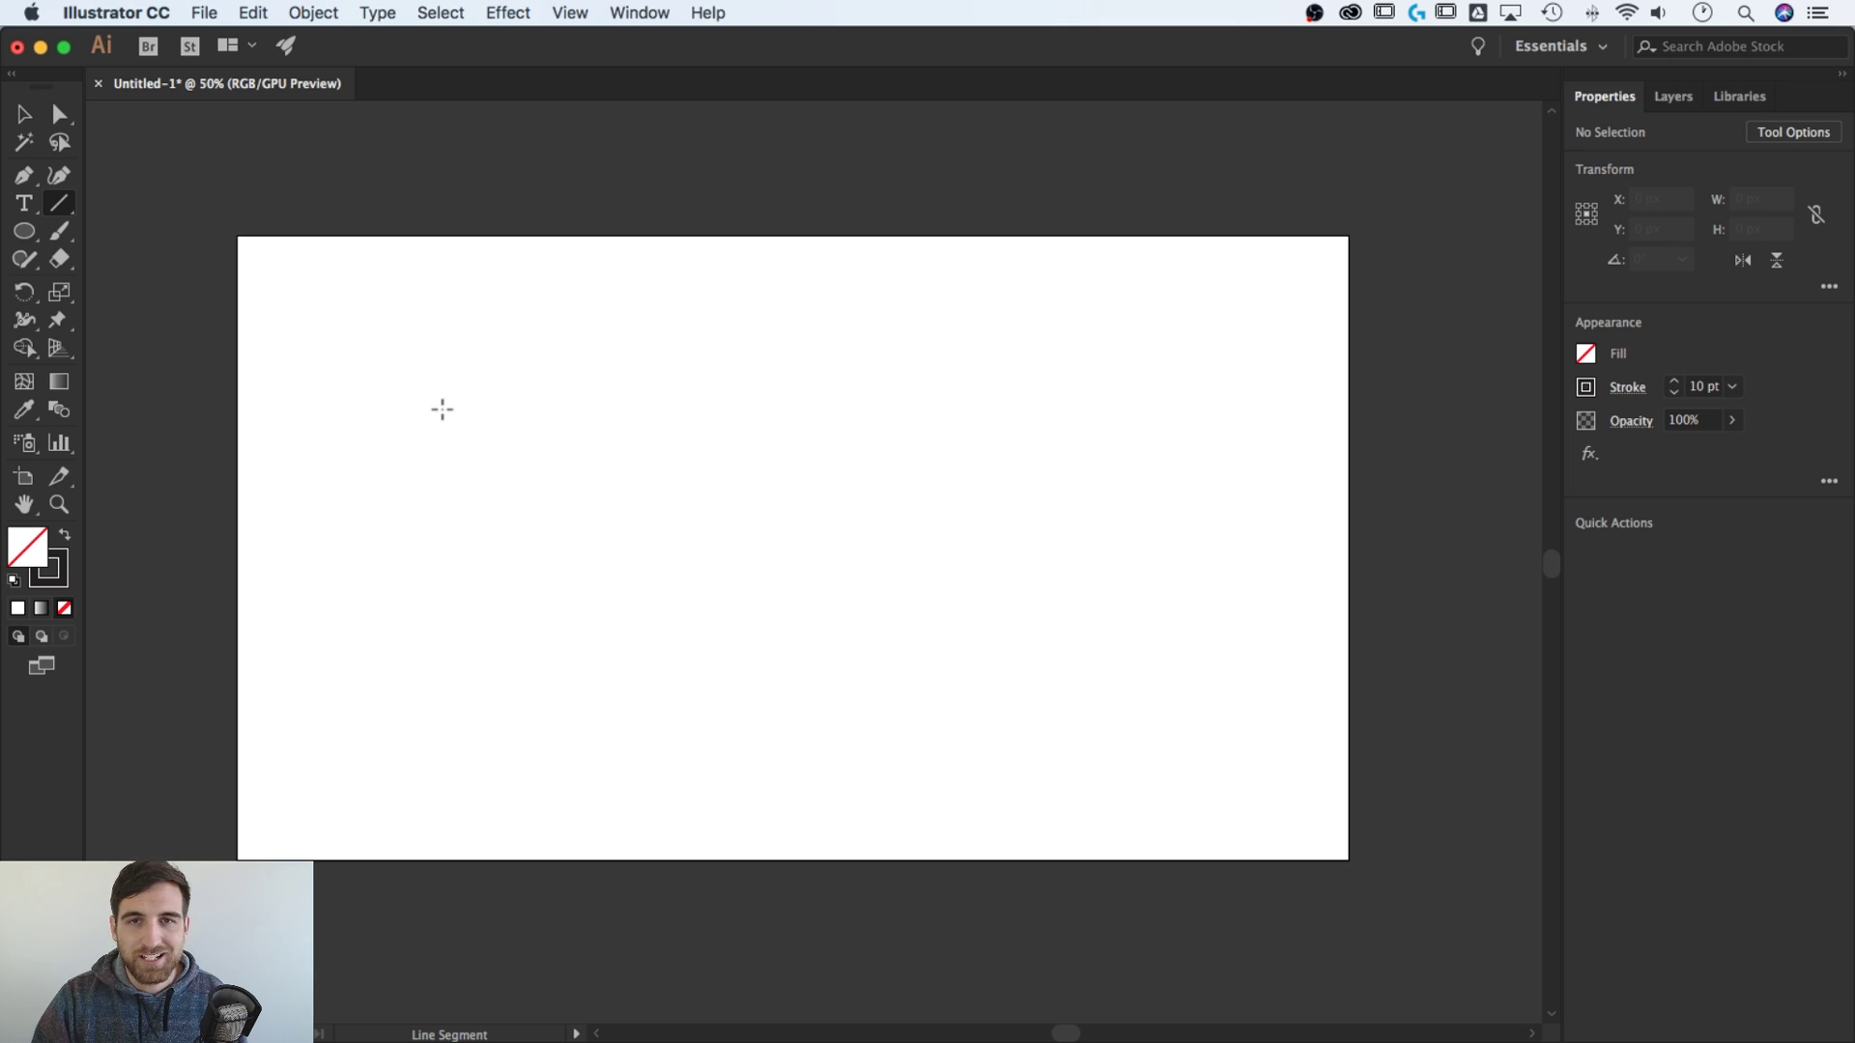
{"action": "mouse_move", "coordinate": [451, 410]}
{"action": "left_mouse_down"}
{"action": "mouse_move", "coordinate": [947, 385]}
{"action": "mouse_move", "coordinate": [1056, 404]}
{"action": "left_mouse_up"}
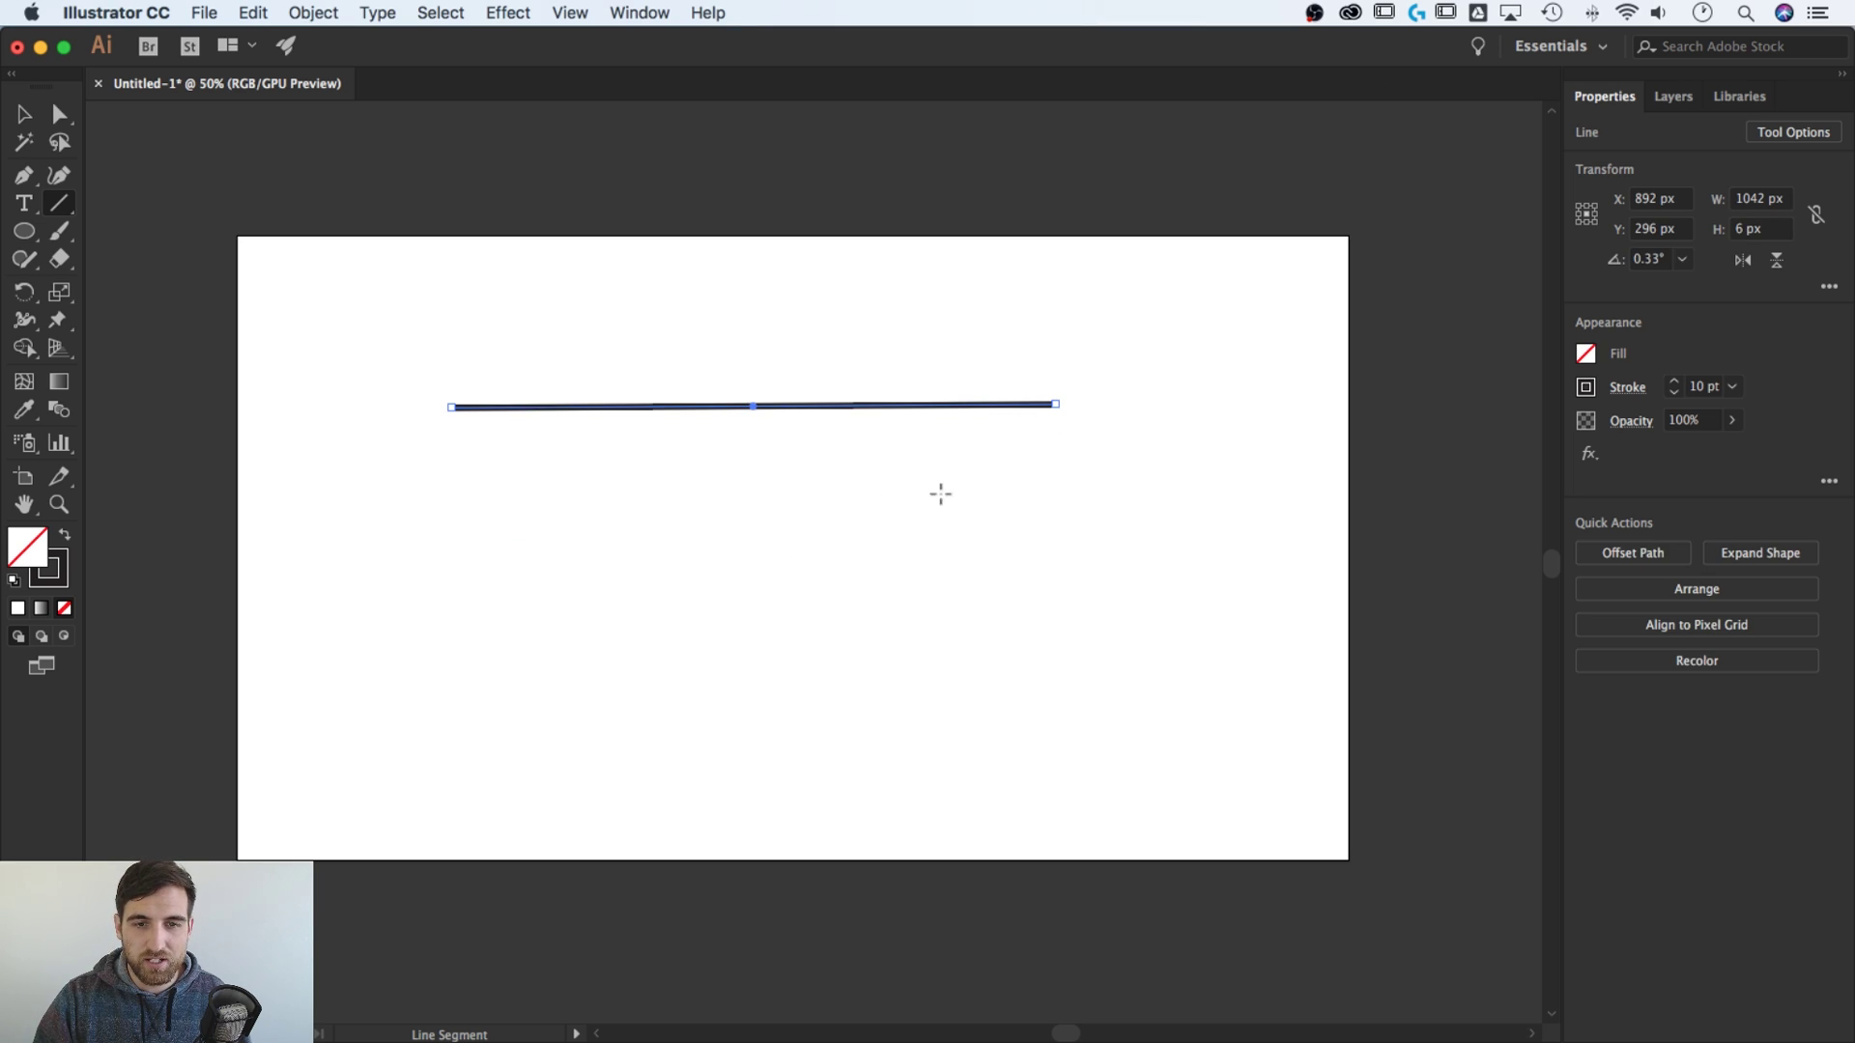
{"action": "left_click_drag", "start_coordinate": [957, 493], "coordinate": [607, 276]}
{"action": "left_click_drag", "start_coordinate": [579, 549], "coordinate": [972, 276]}
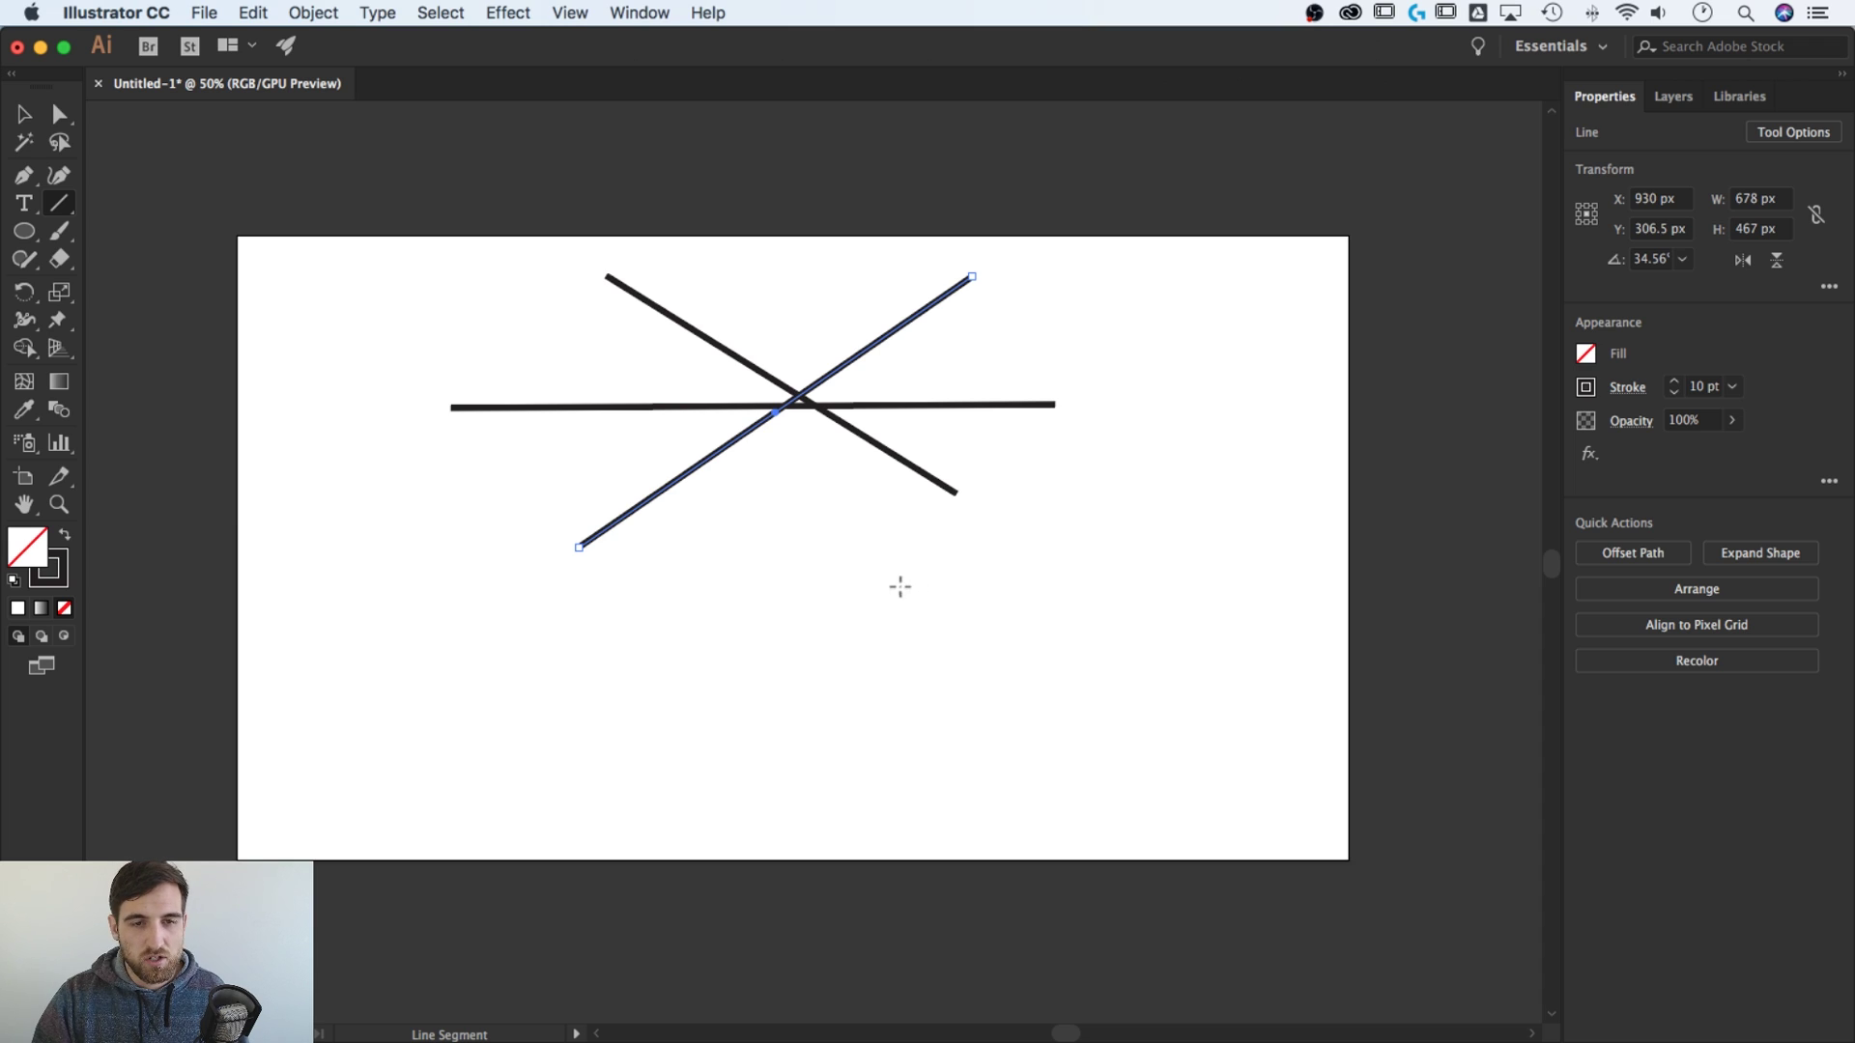
{"action": "key", "text": "super+z"}
{"action": "key", "text": "super+z"}
{"action": "key", "text": "super+z"}
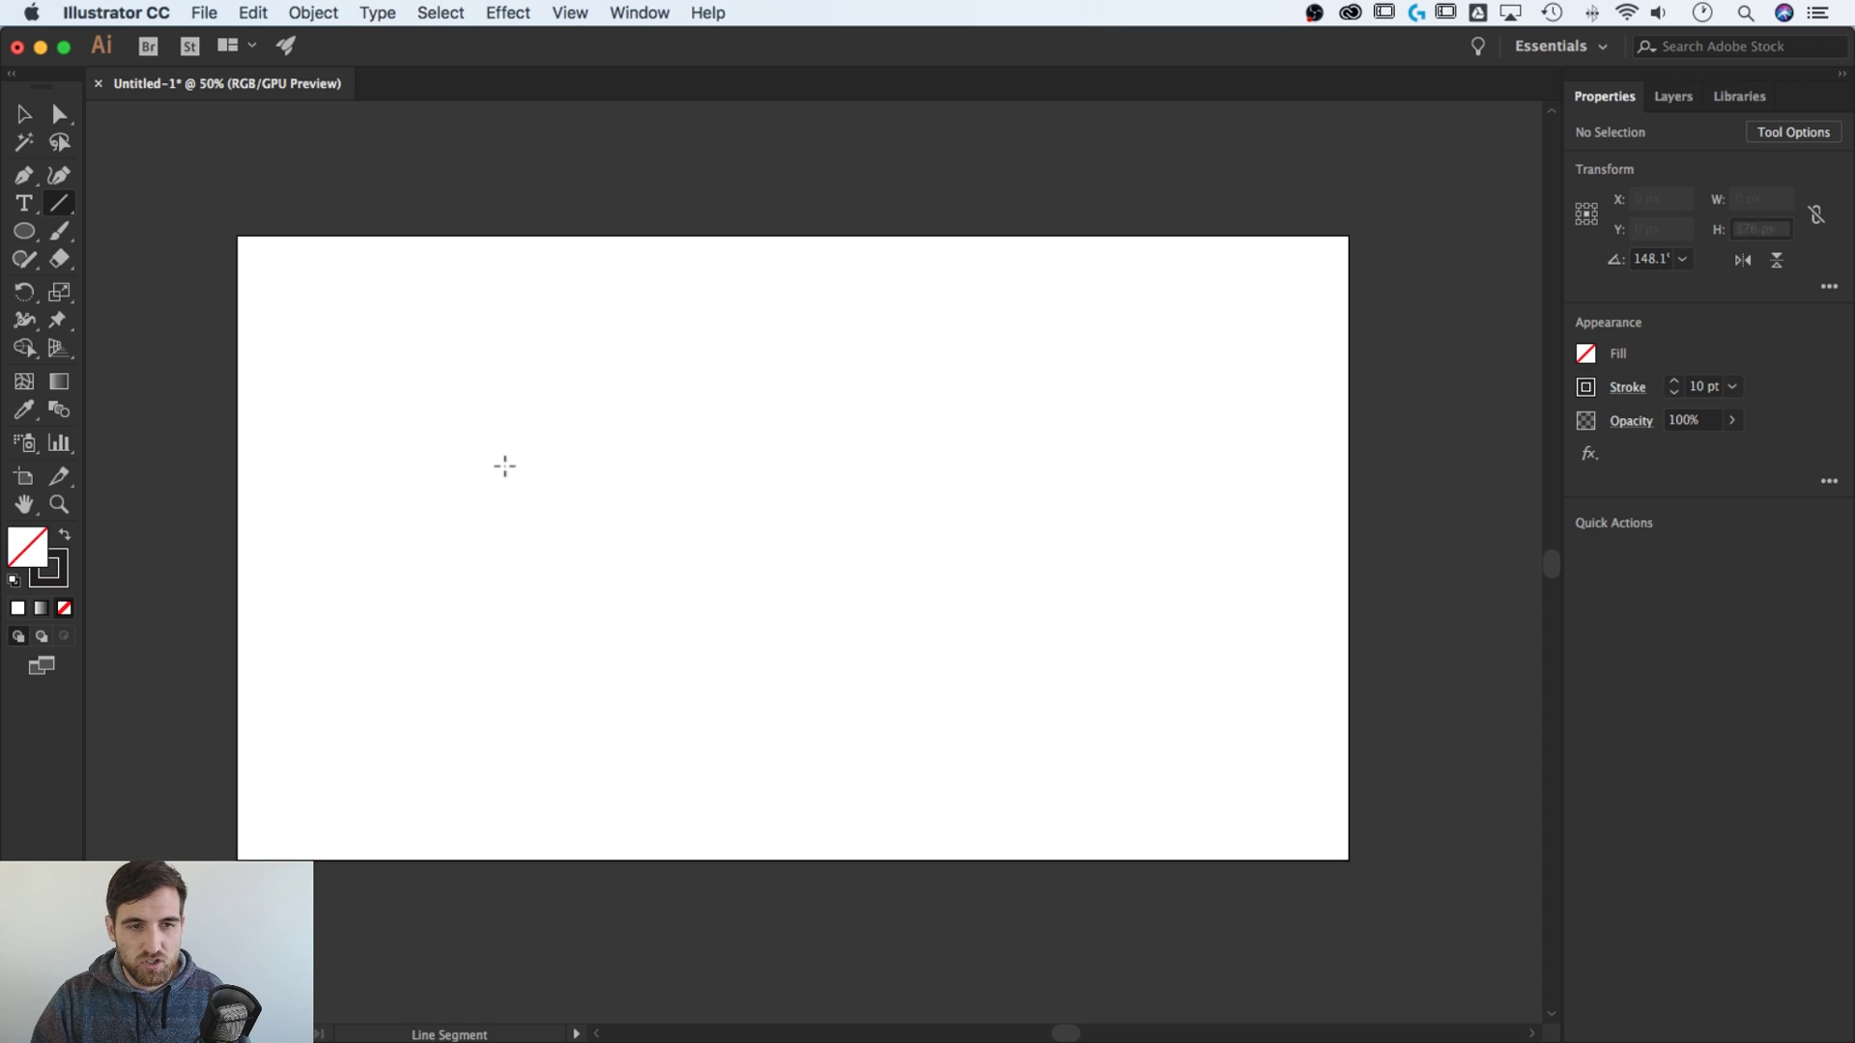
{"action": "left_click_drag", "start_coordinate": [456, 454], "coordinate": [667, 451]}
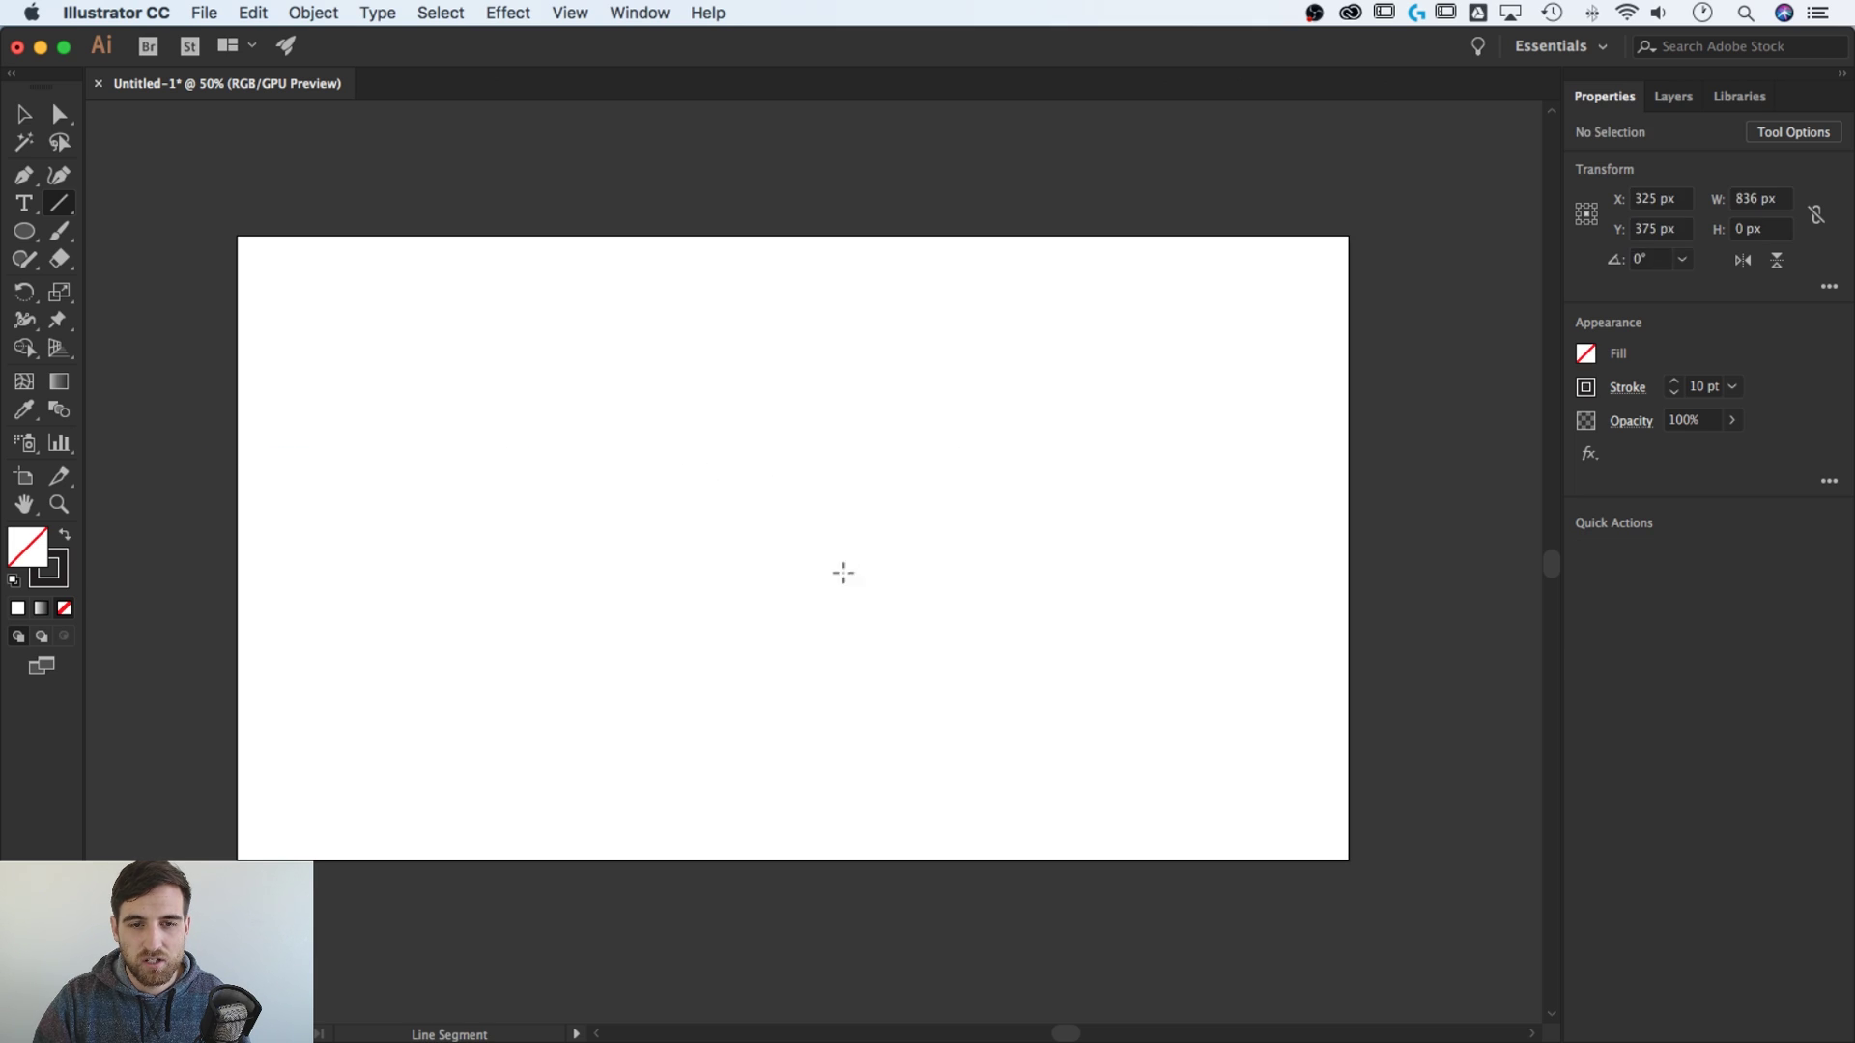
{"action": "left_click_drag", "start_coordinate": [779, 509], "coordinate": [1034, 377]}
{"action": "key", "text": "super+z"}
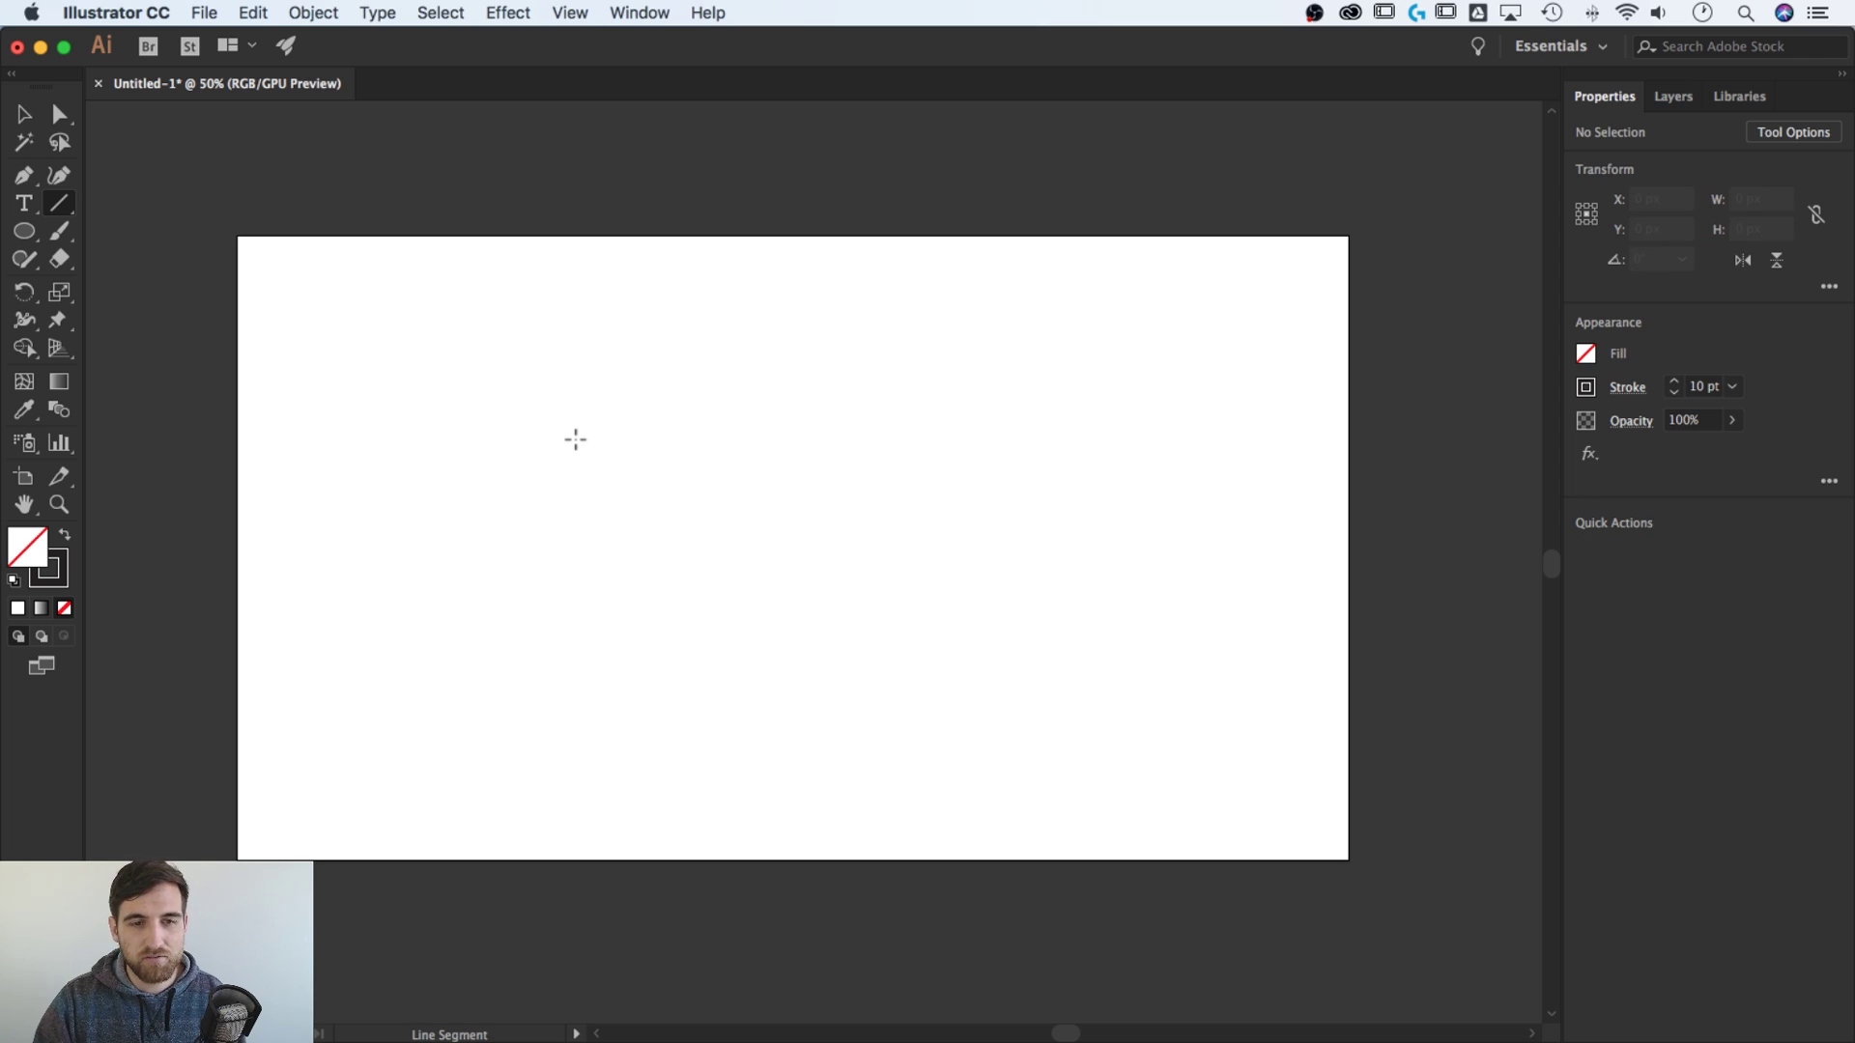
Create a line with length 1000 px and angle 30° through the Line Segment dialog
{"action": "left_click", "coordinate": [574, 439]}
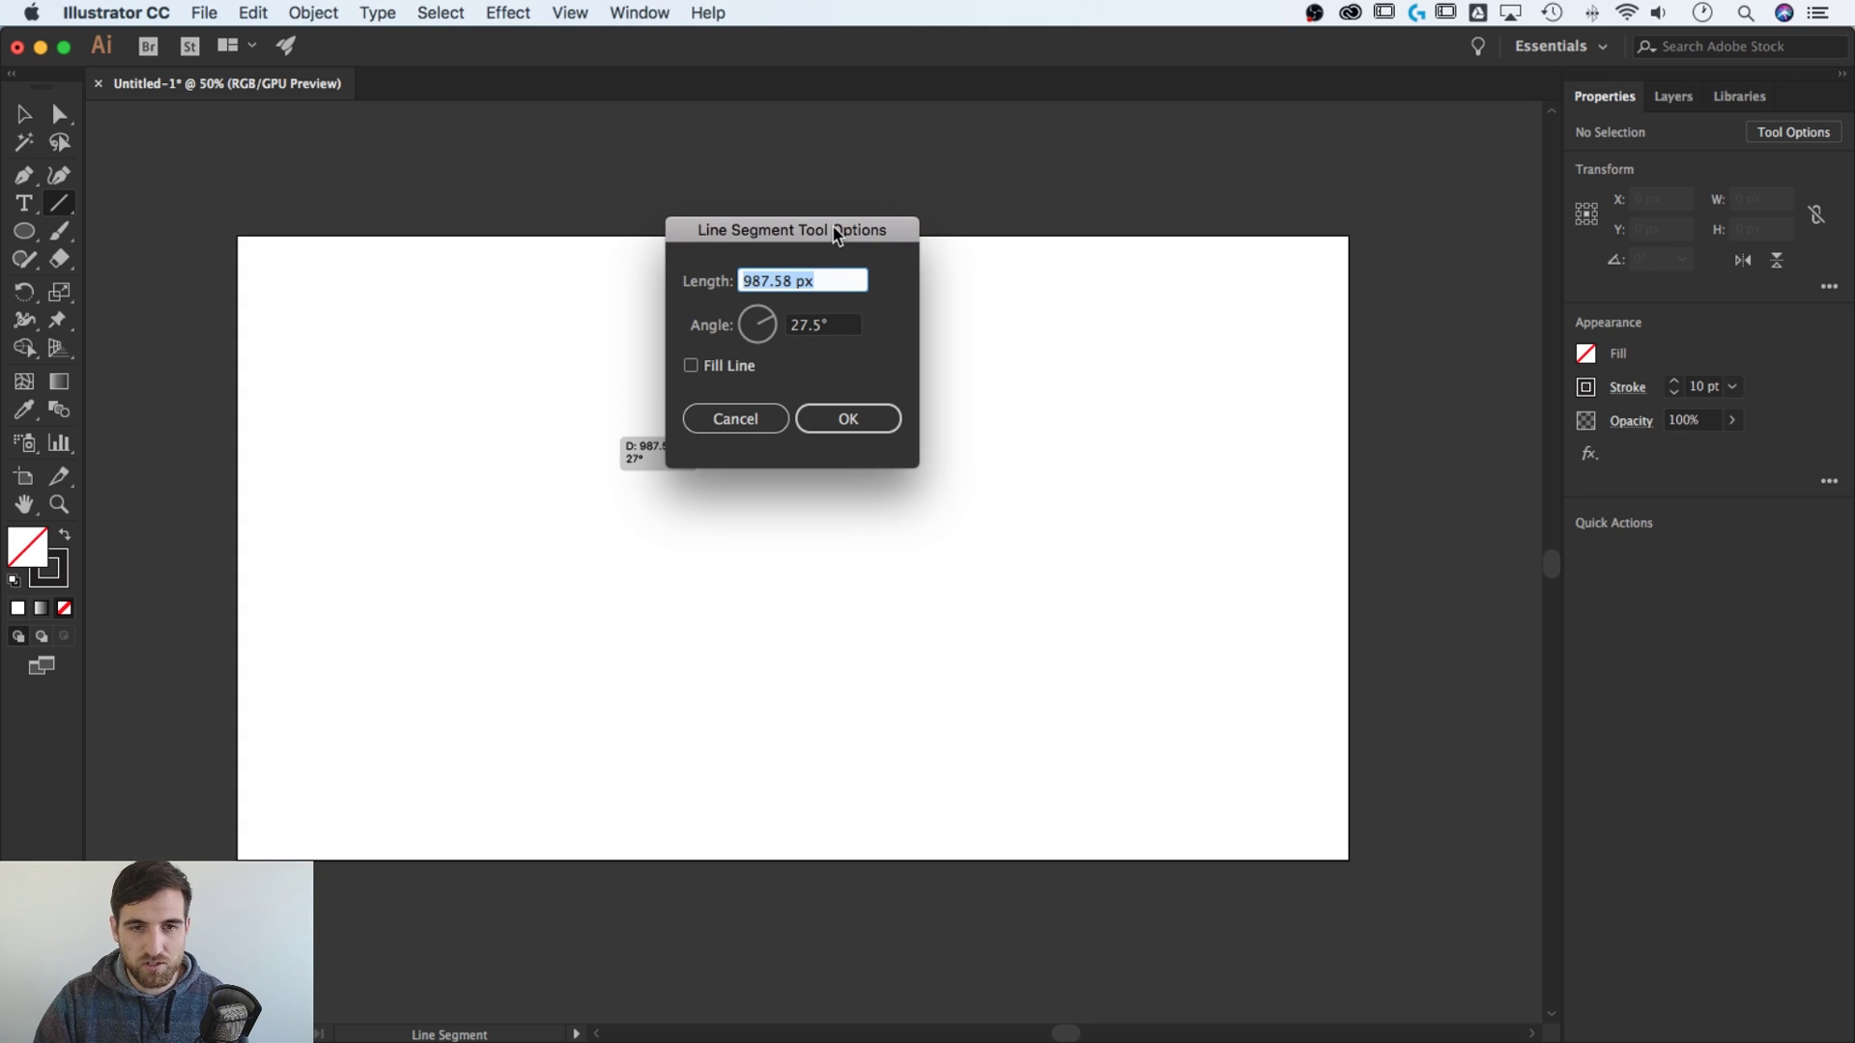
{"action": "left_click_drag", "start_coordinate": [837, 236], "coordinate": [913, 262]}
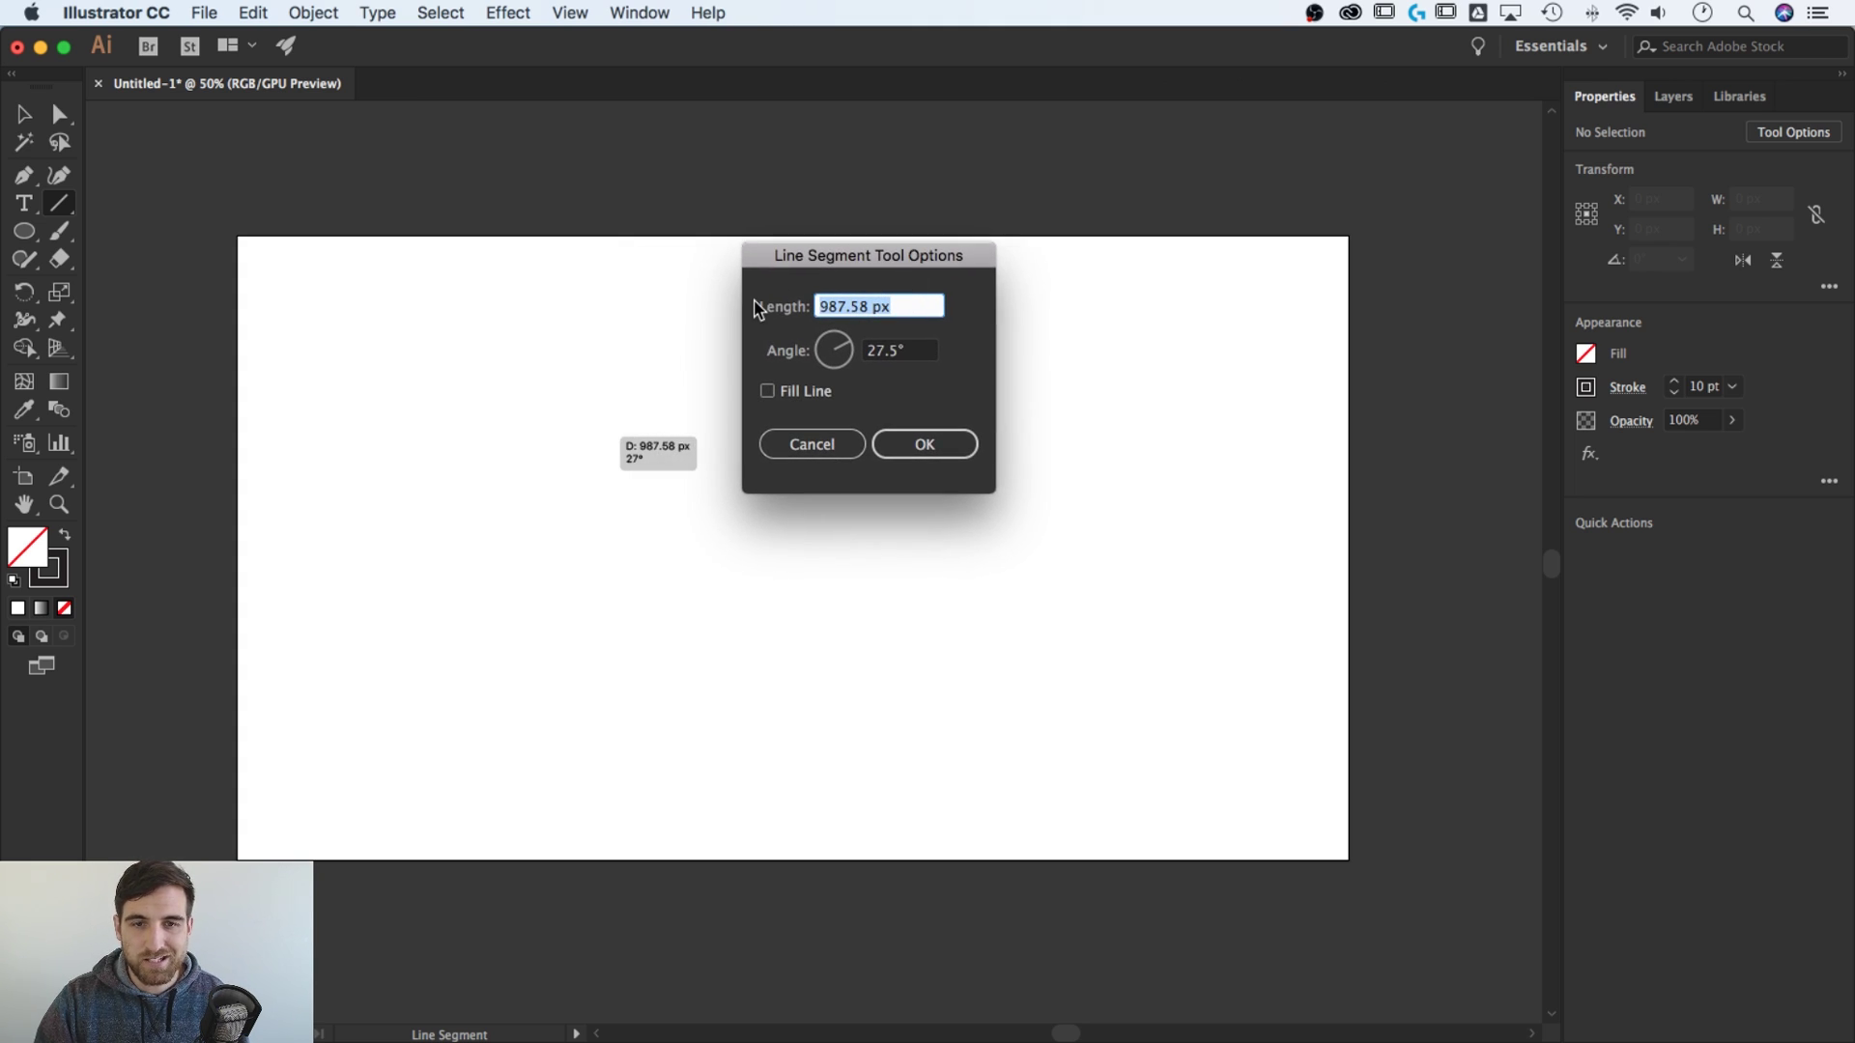
{"action": "type", "text": "1000"}
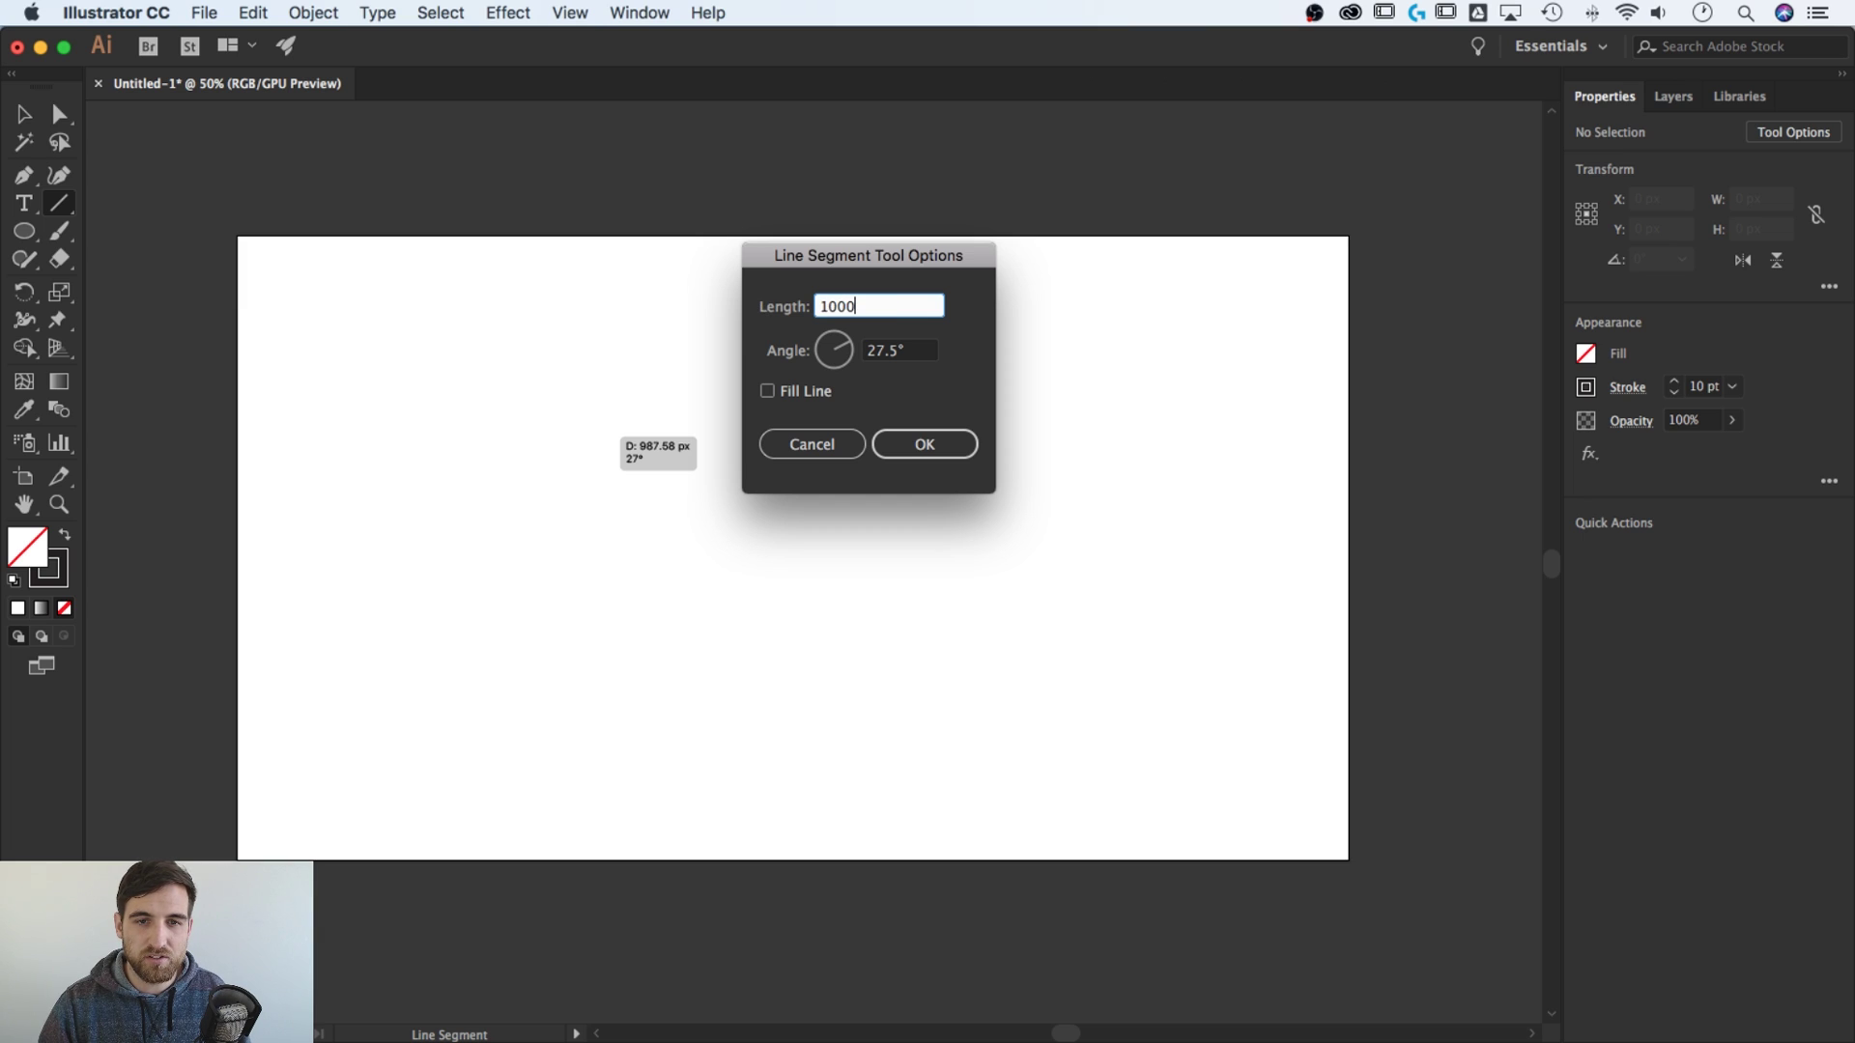
{"action": "key", "text": "Tab"}
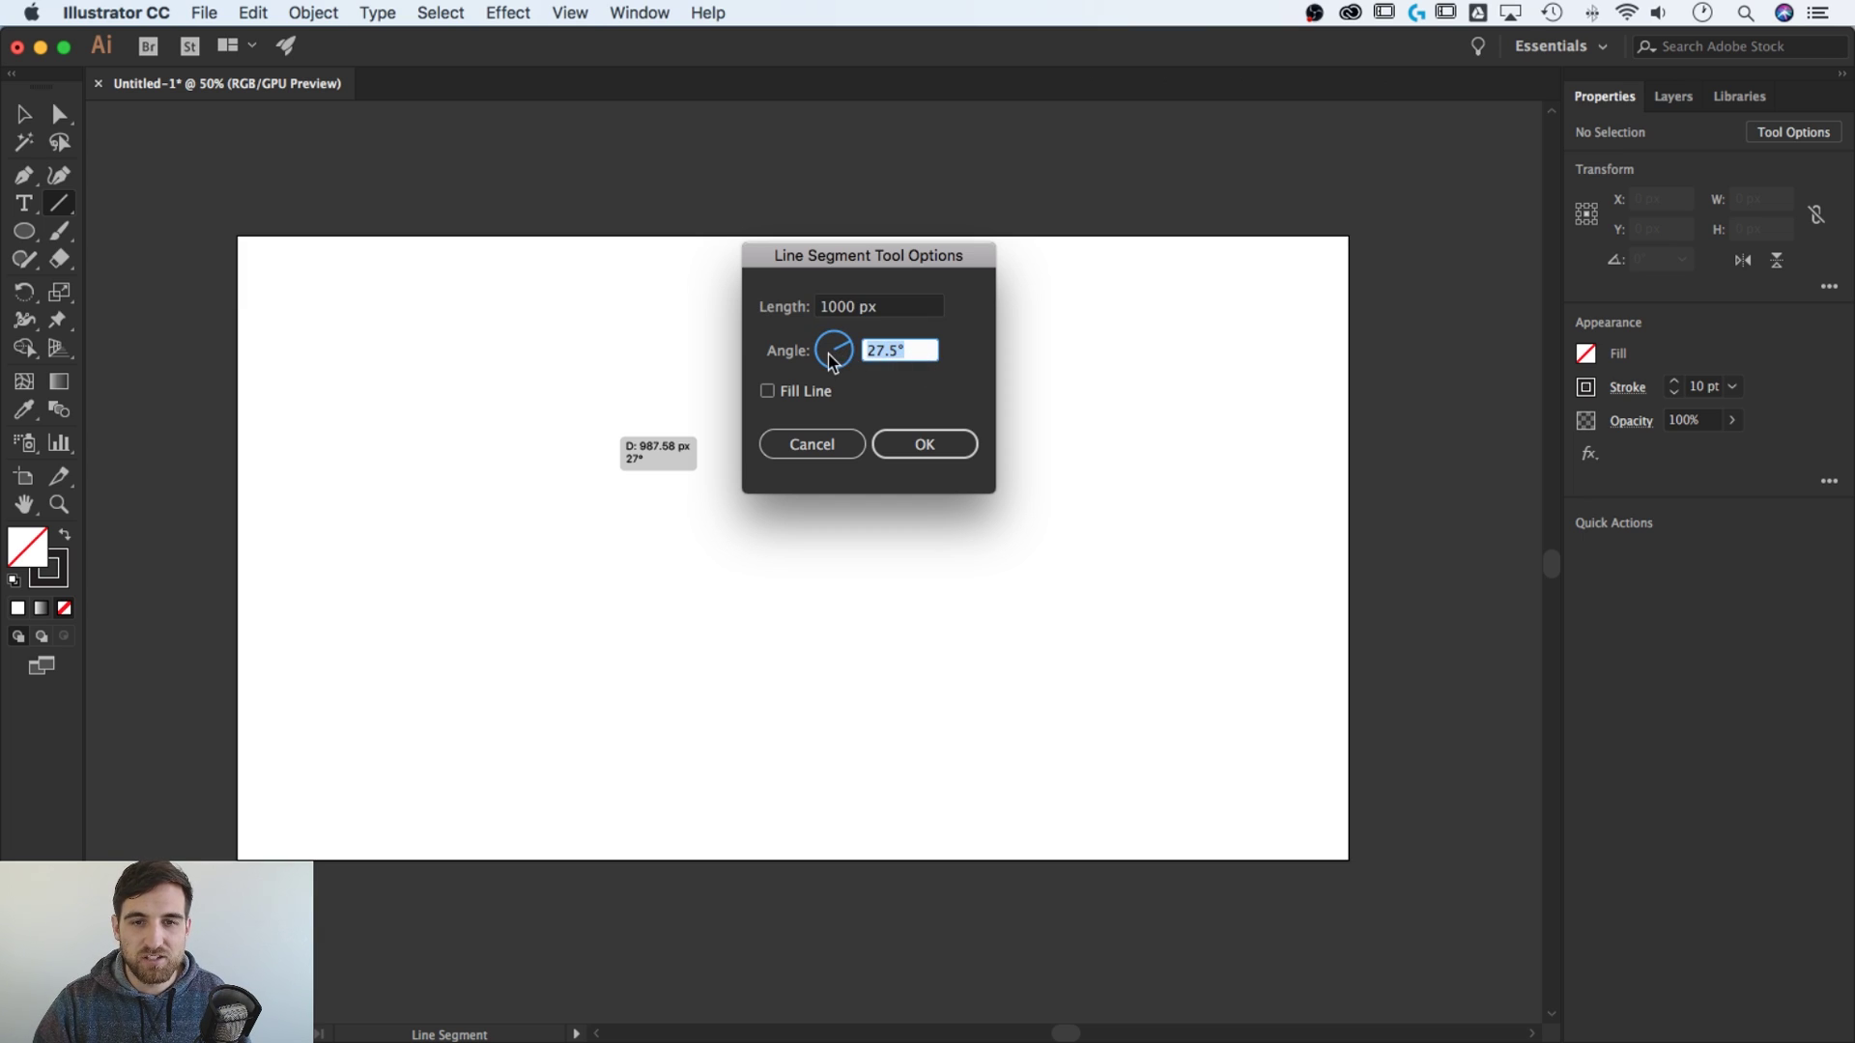
{"action": "type", "text": "30"}
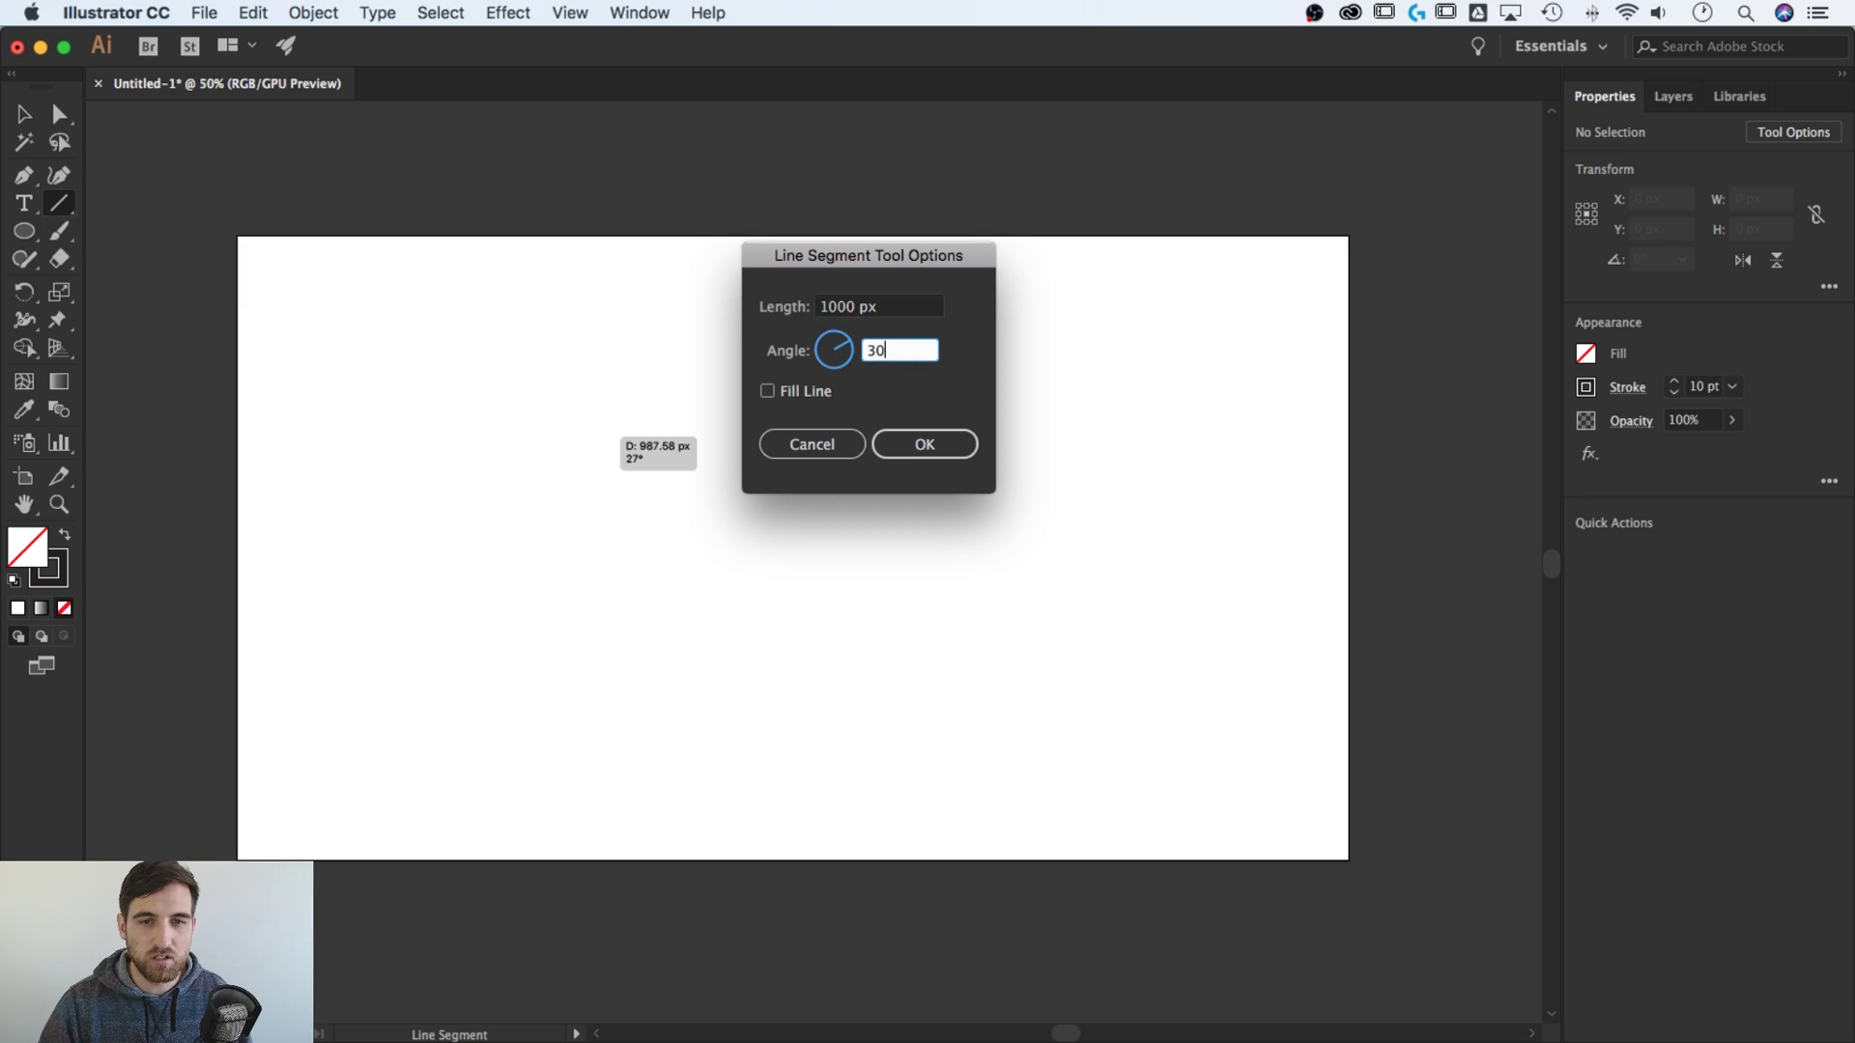
{"action": "left_click_drag", "start_coordinate": [838, 266], "coordinate": [839, 239]}
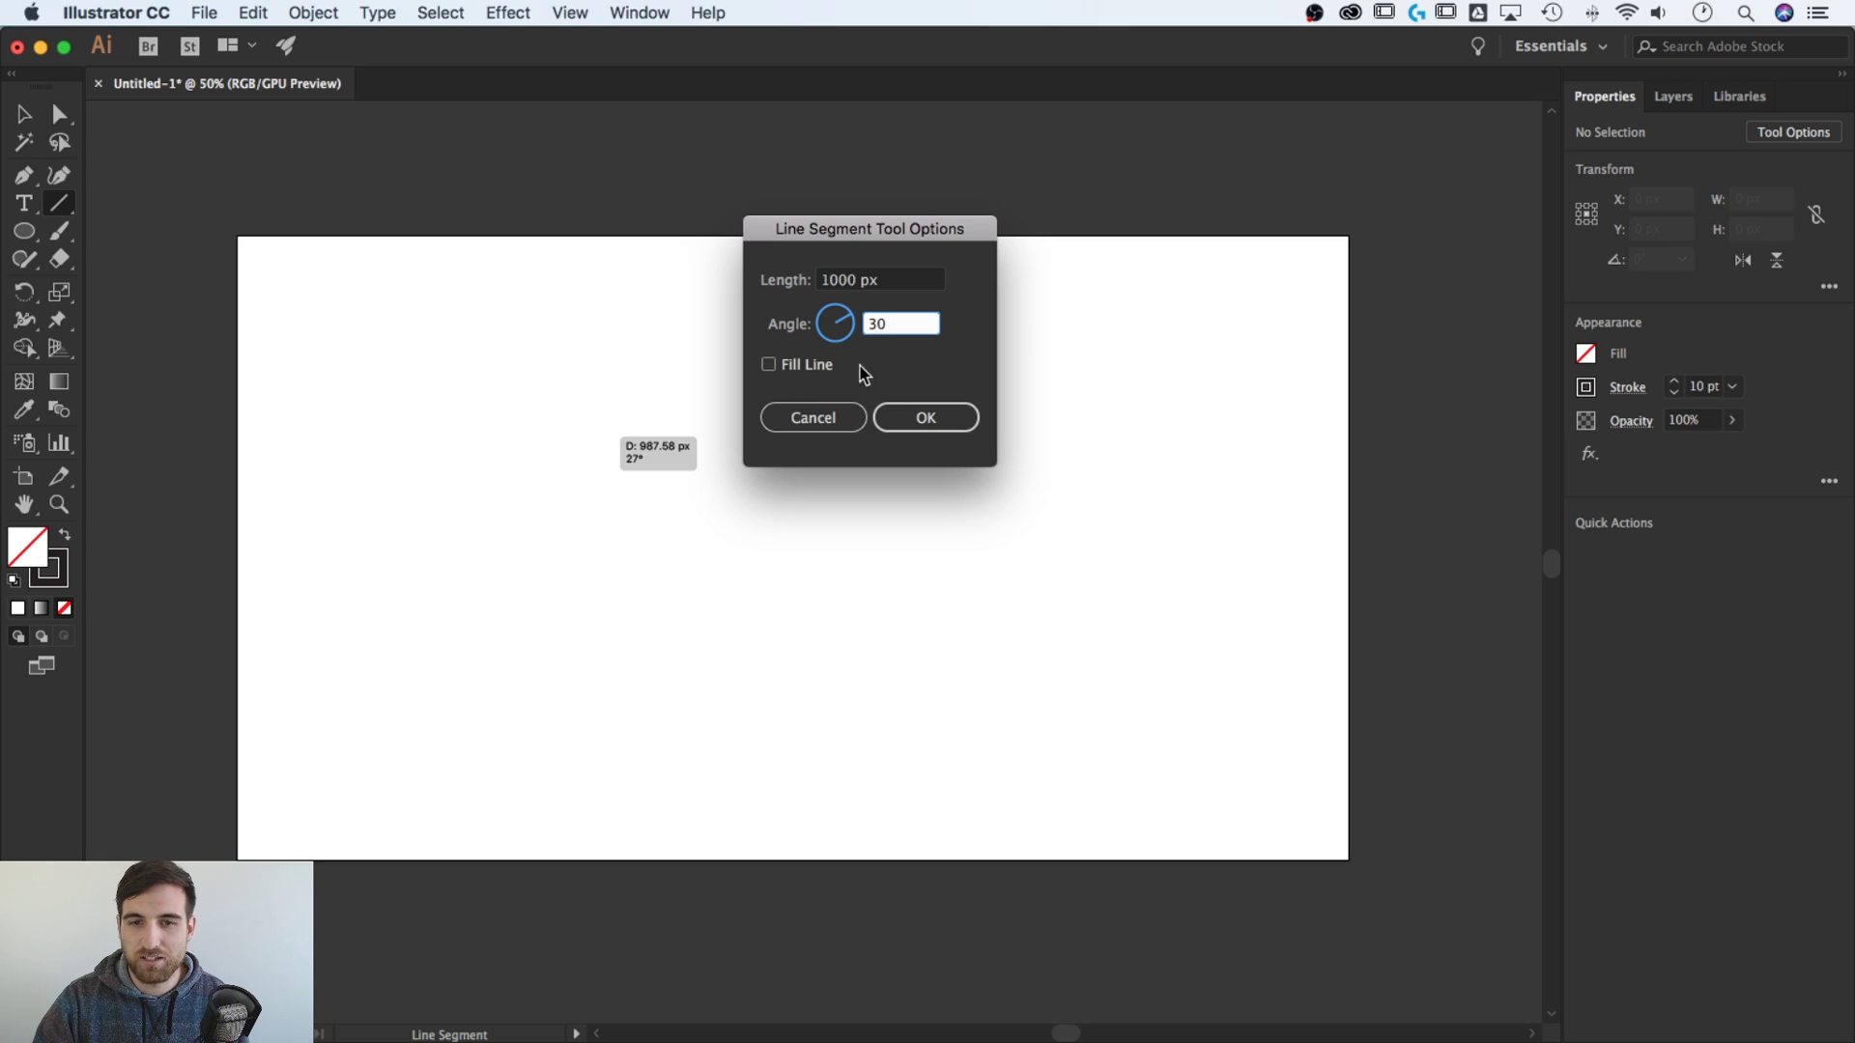
{"action": "left_click", "coordinate": [925, 418]}
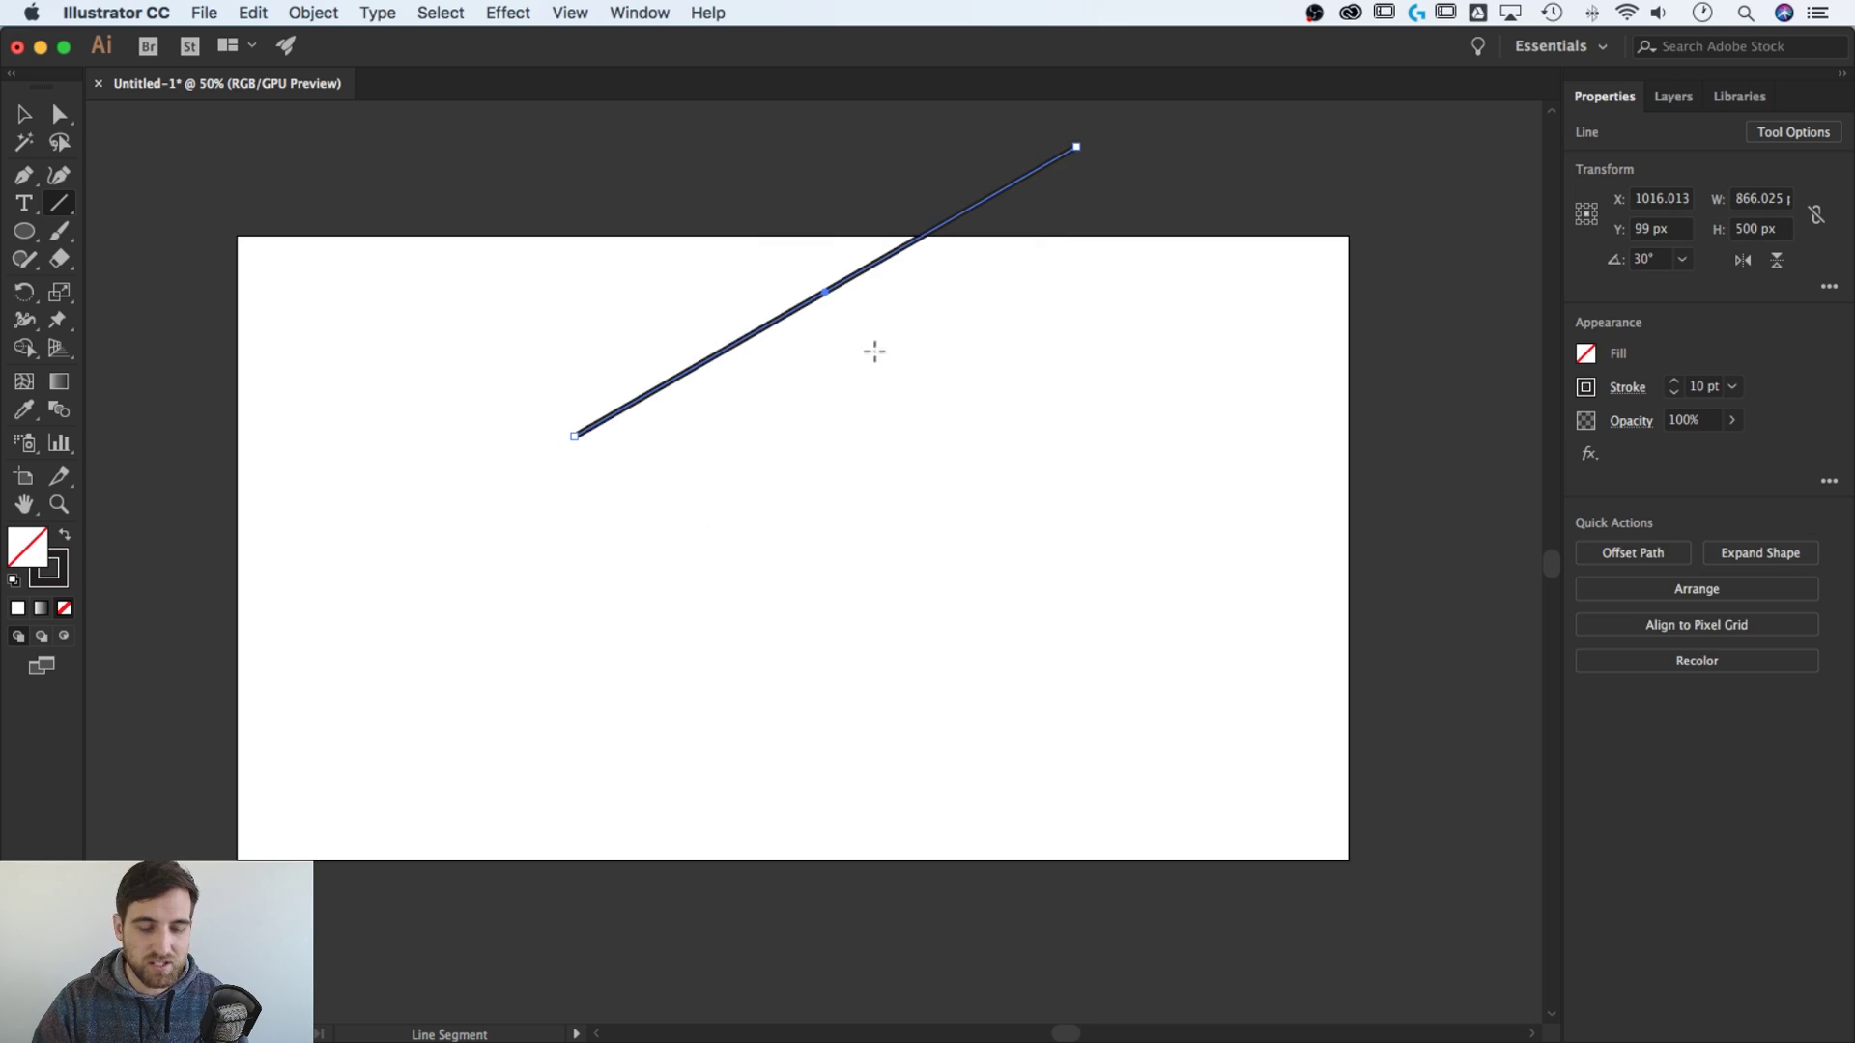
Move the 30° line lower on the artboard and give its stroke round caps
{"action": "key", "text": "v"}
{"action": "left_click_drag", "start_coordinate": [878, 263], "coordinate": [878, 408]}
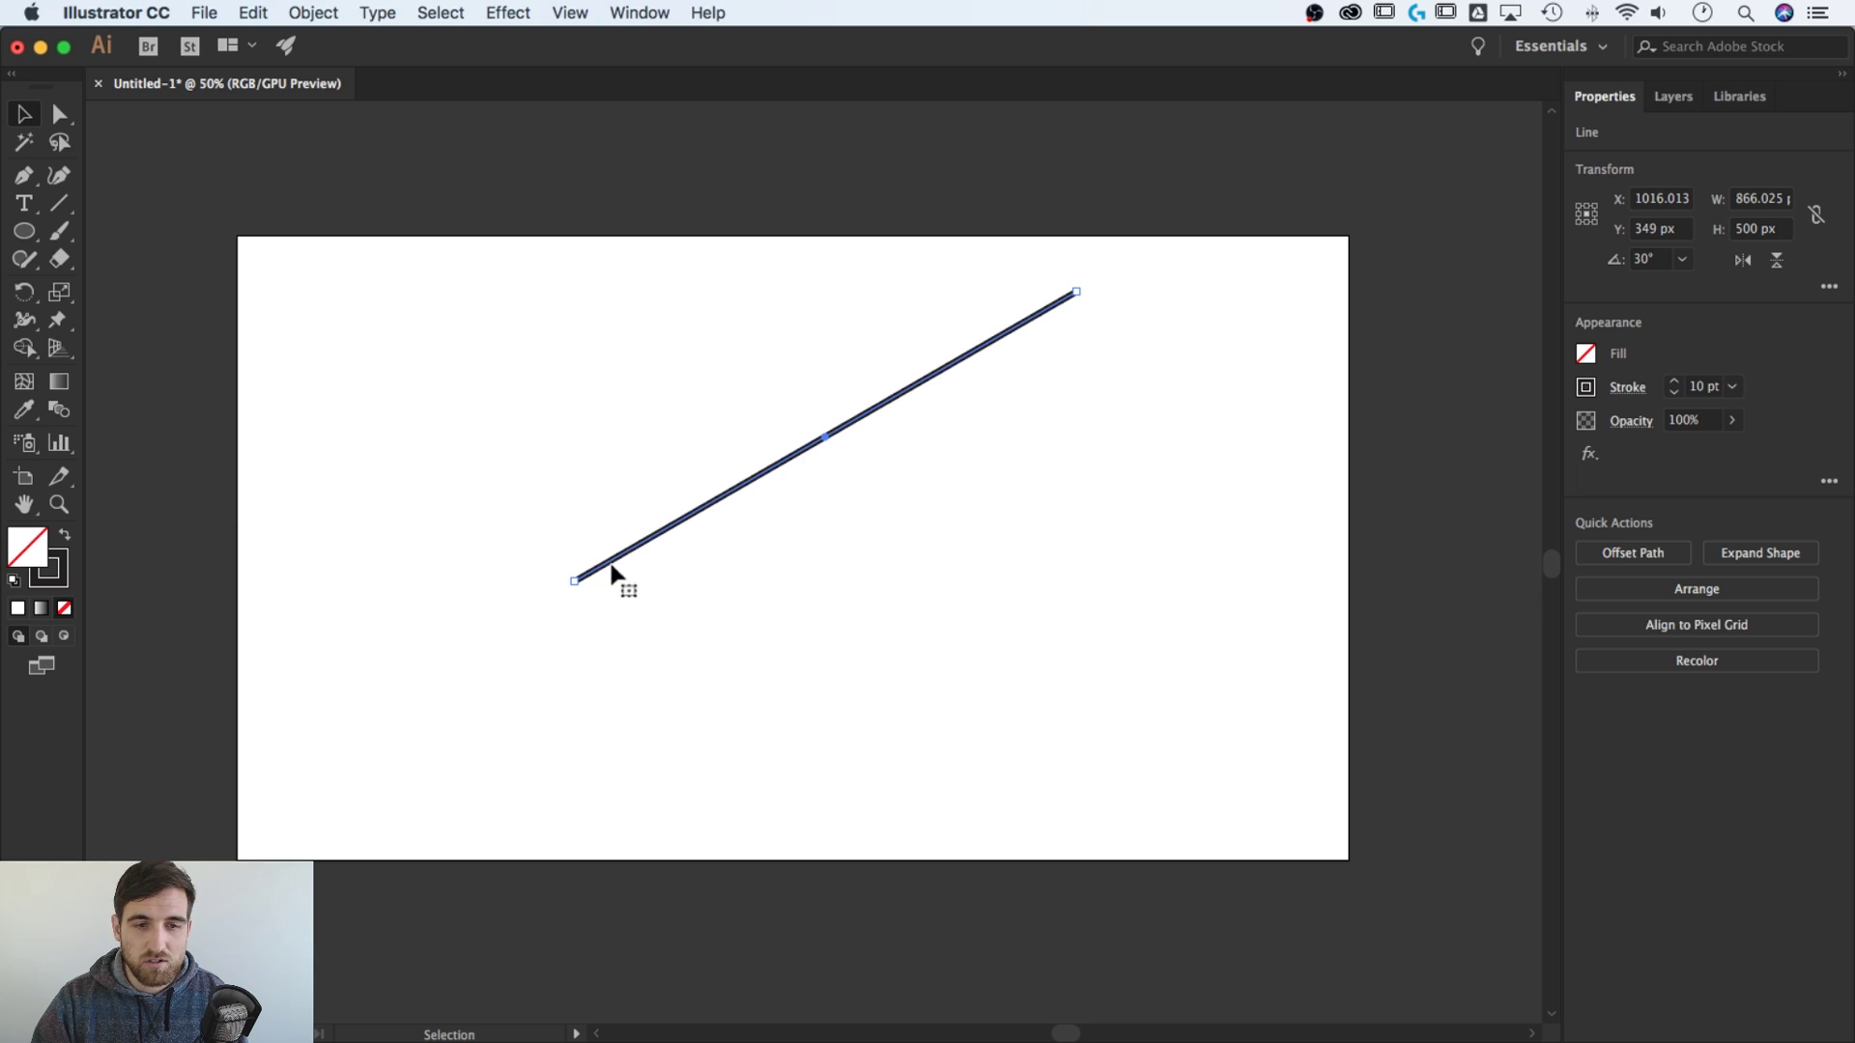
{"action": "left_click", "coordinate": [1625, 388]}
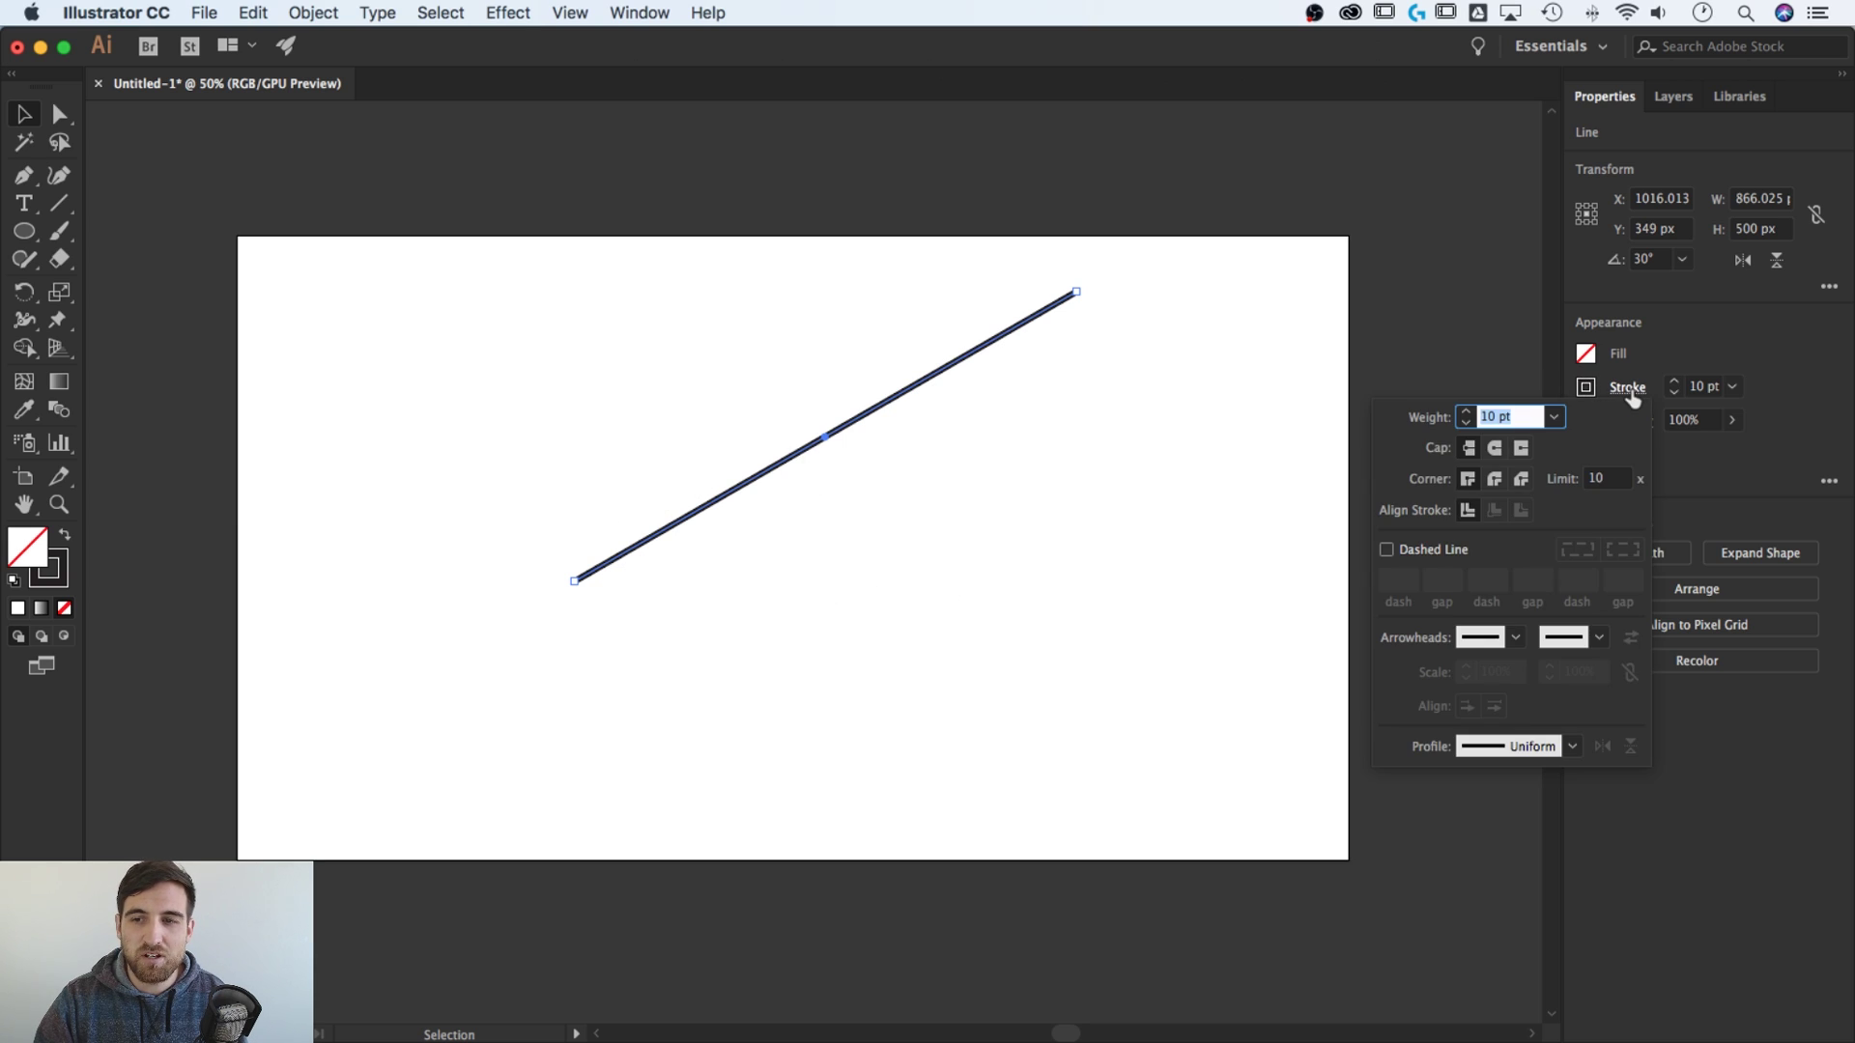
{"action": "left_click", "coordinate": [1493, 448]}
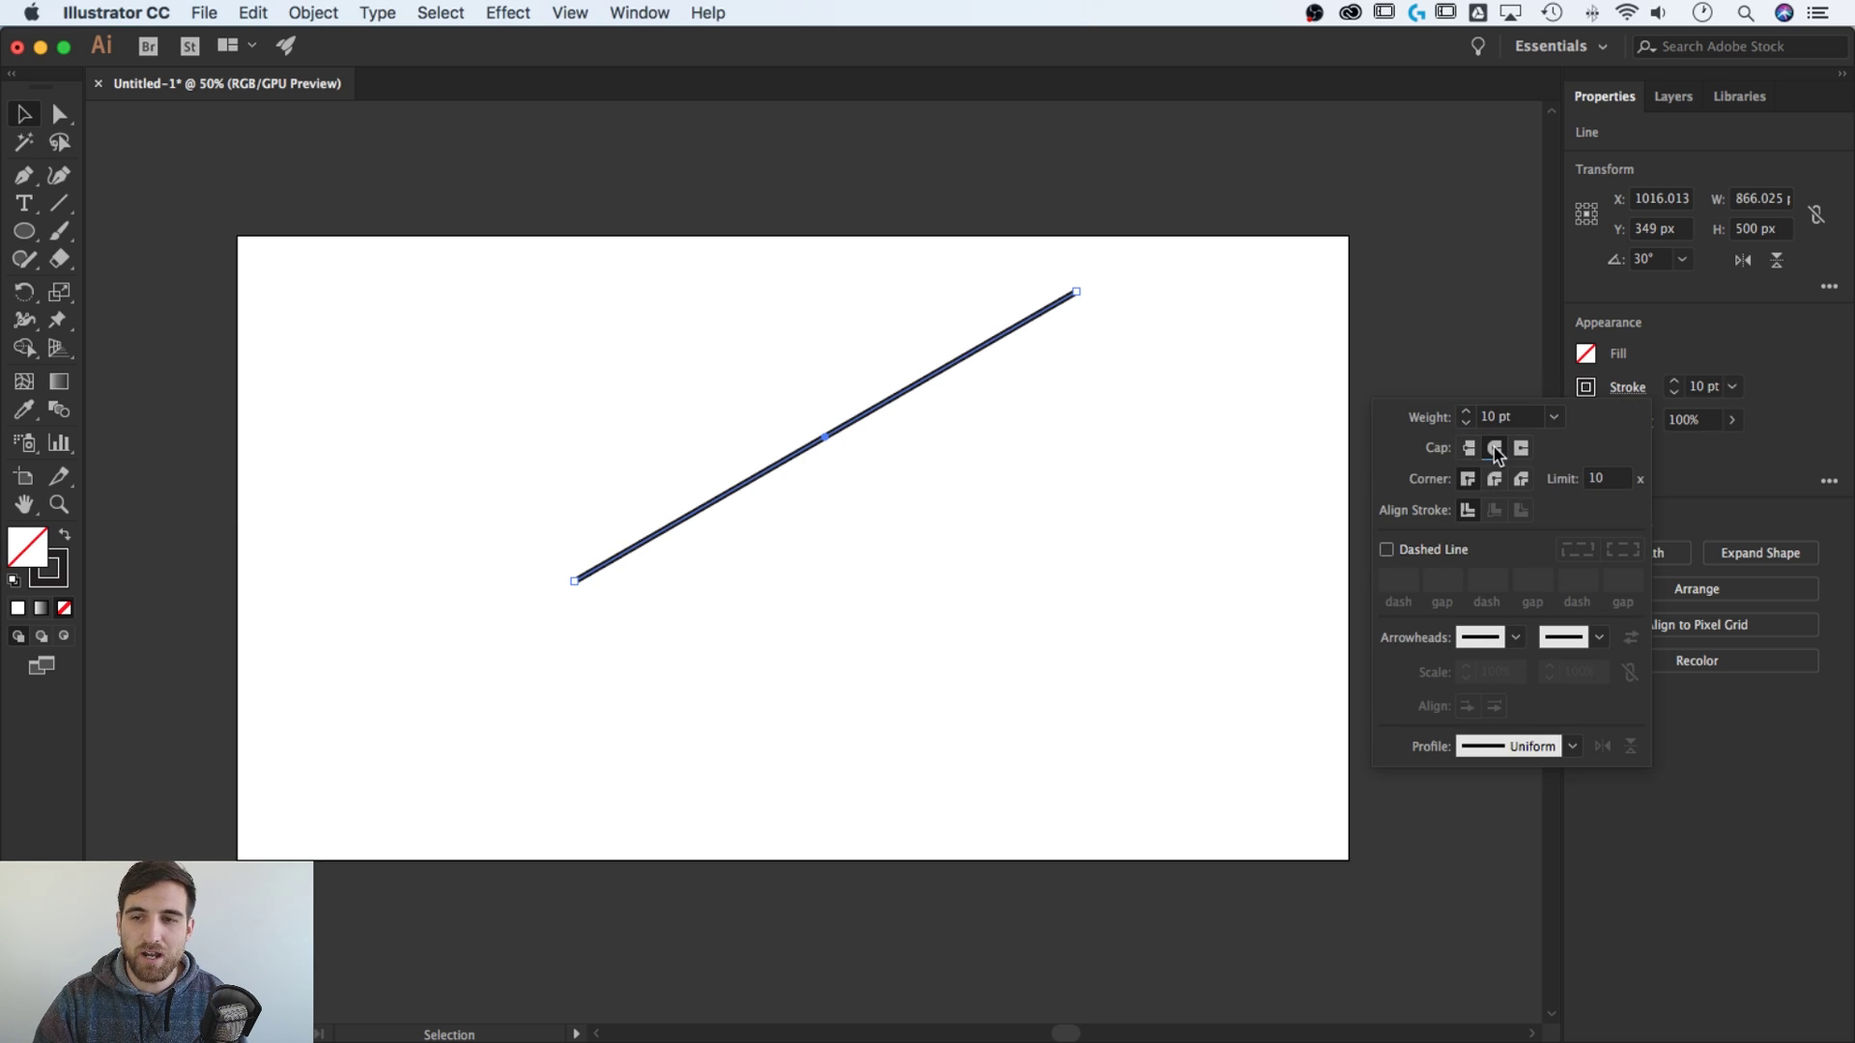
Make the line dashed with 50 pt dashes and 50 pt gaps
{"action": "left_click", "coordinate": [1386, 551]}
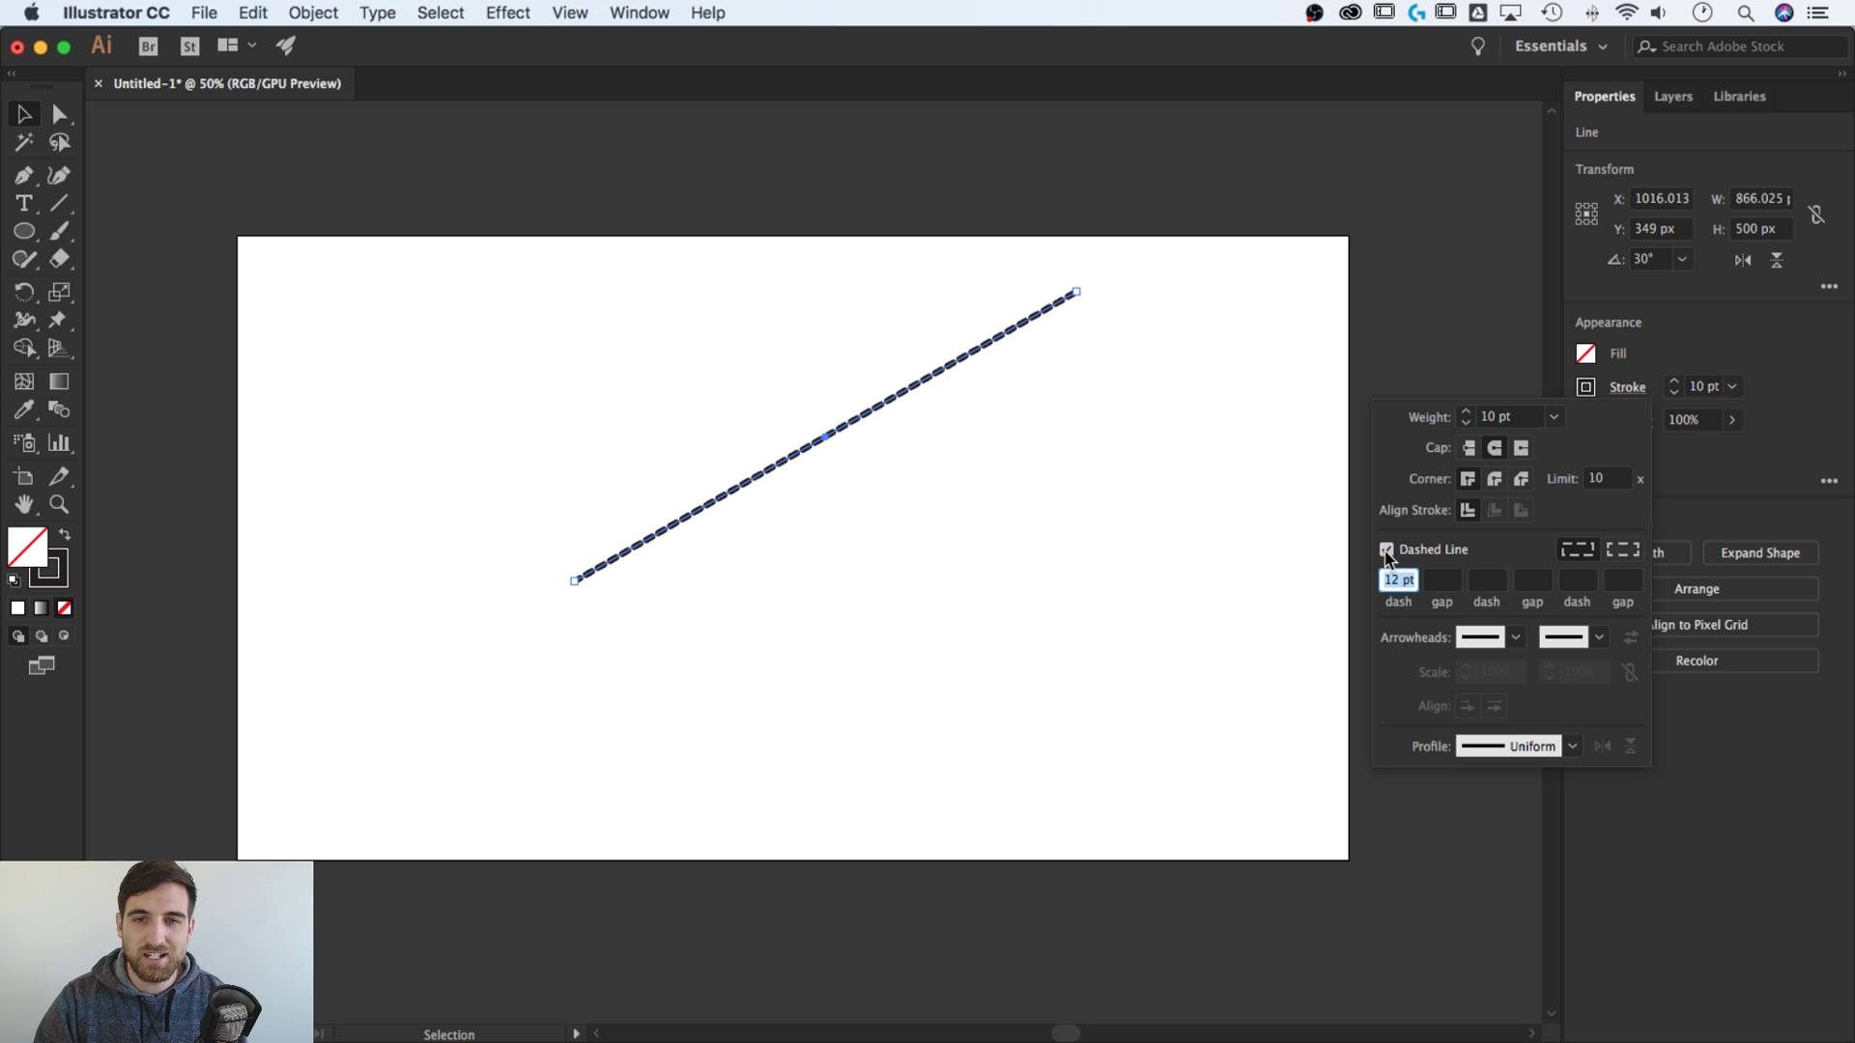
{"action": "type", "text": "50"}
{"action": "left_click", "coordinate": [1441, 580]}
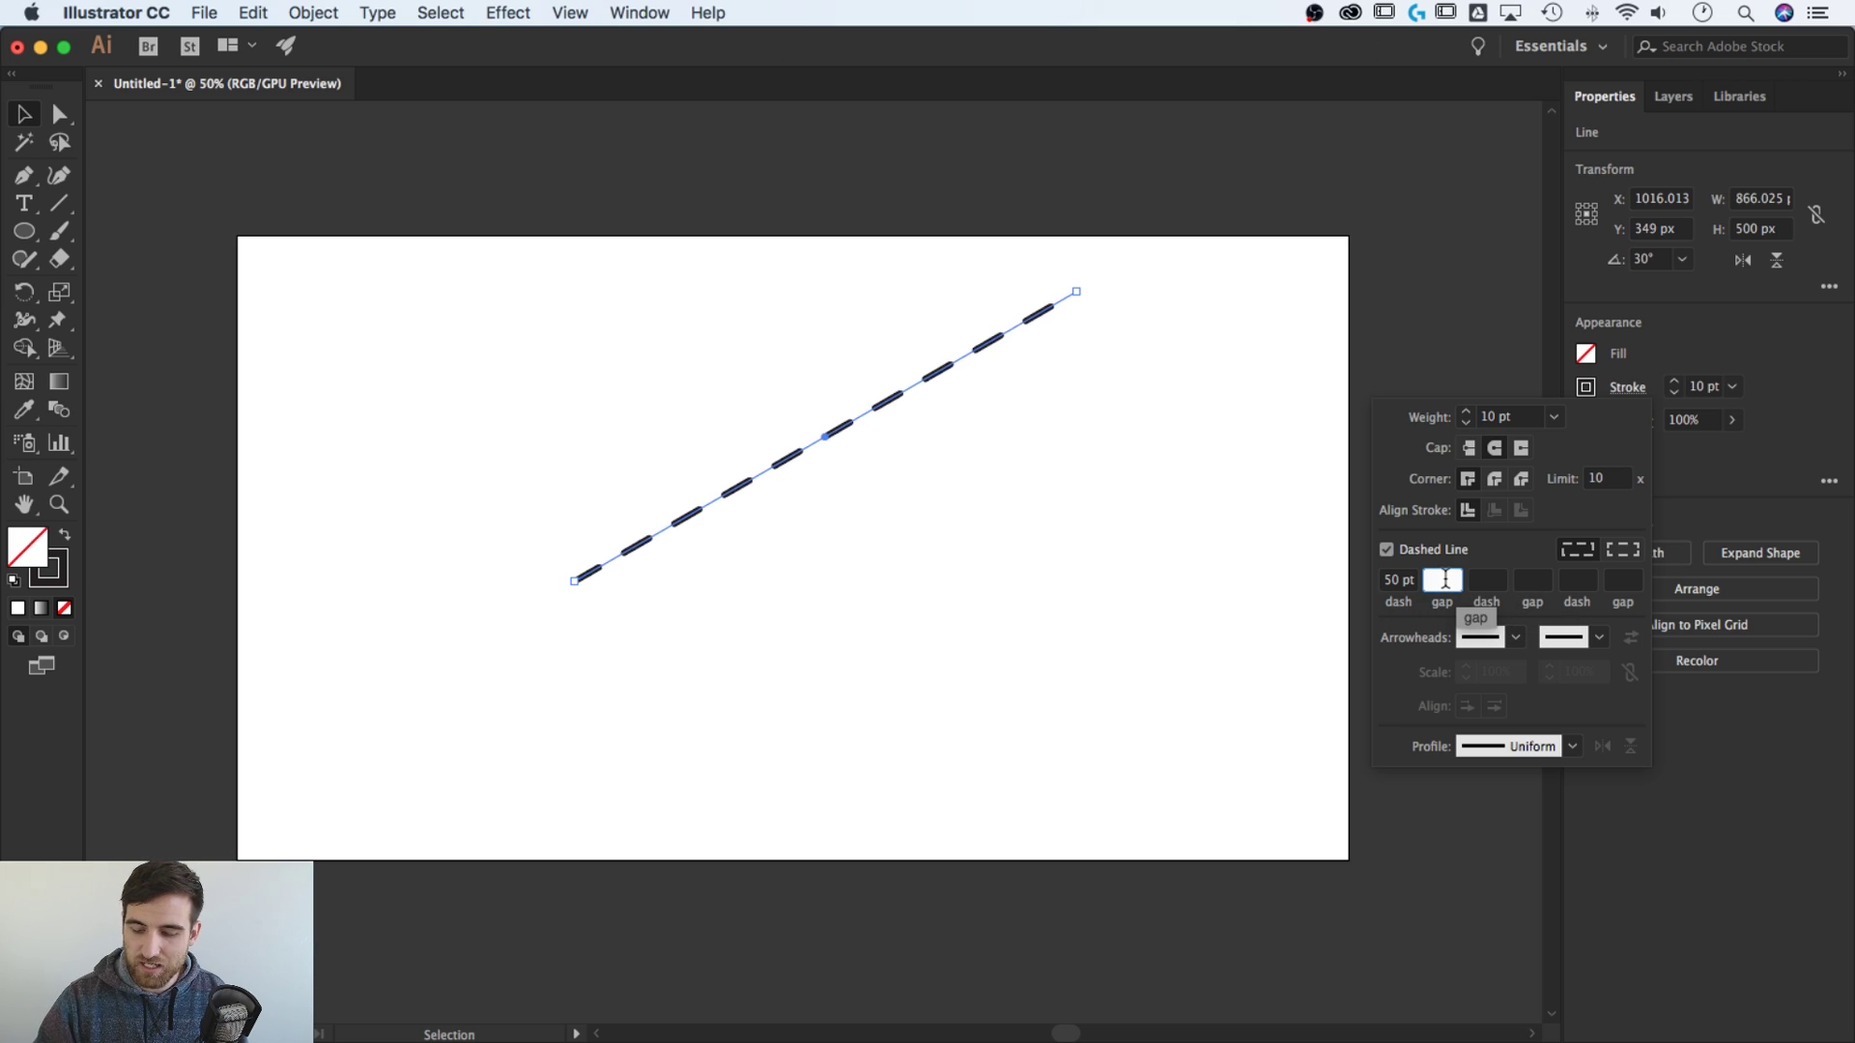
{"action": "type", "text": "10"}
{"action": "key", "text": "Return"}
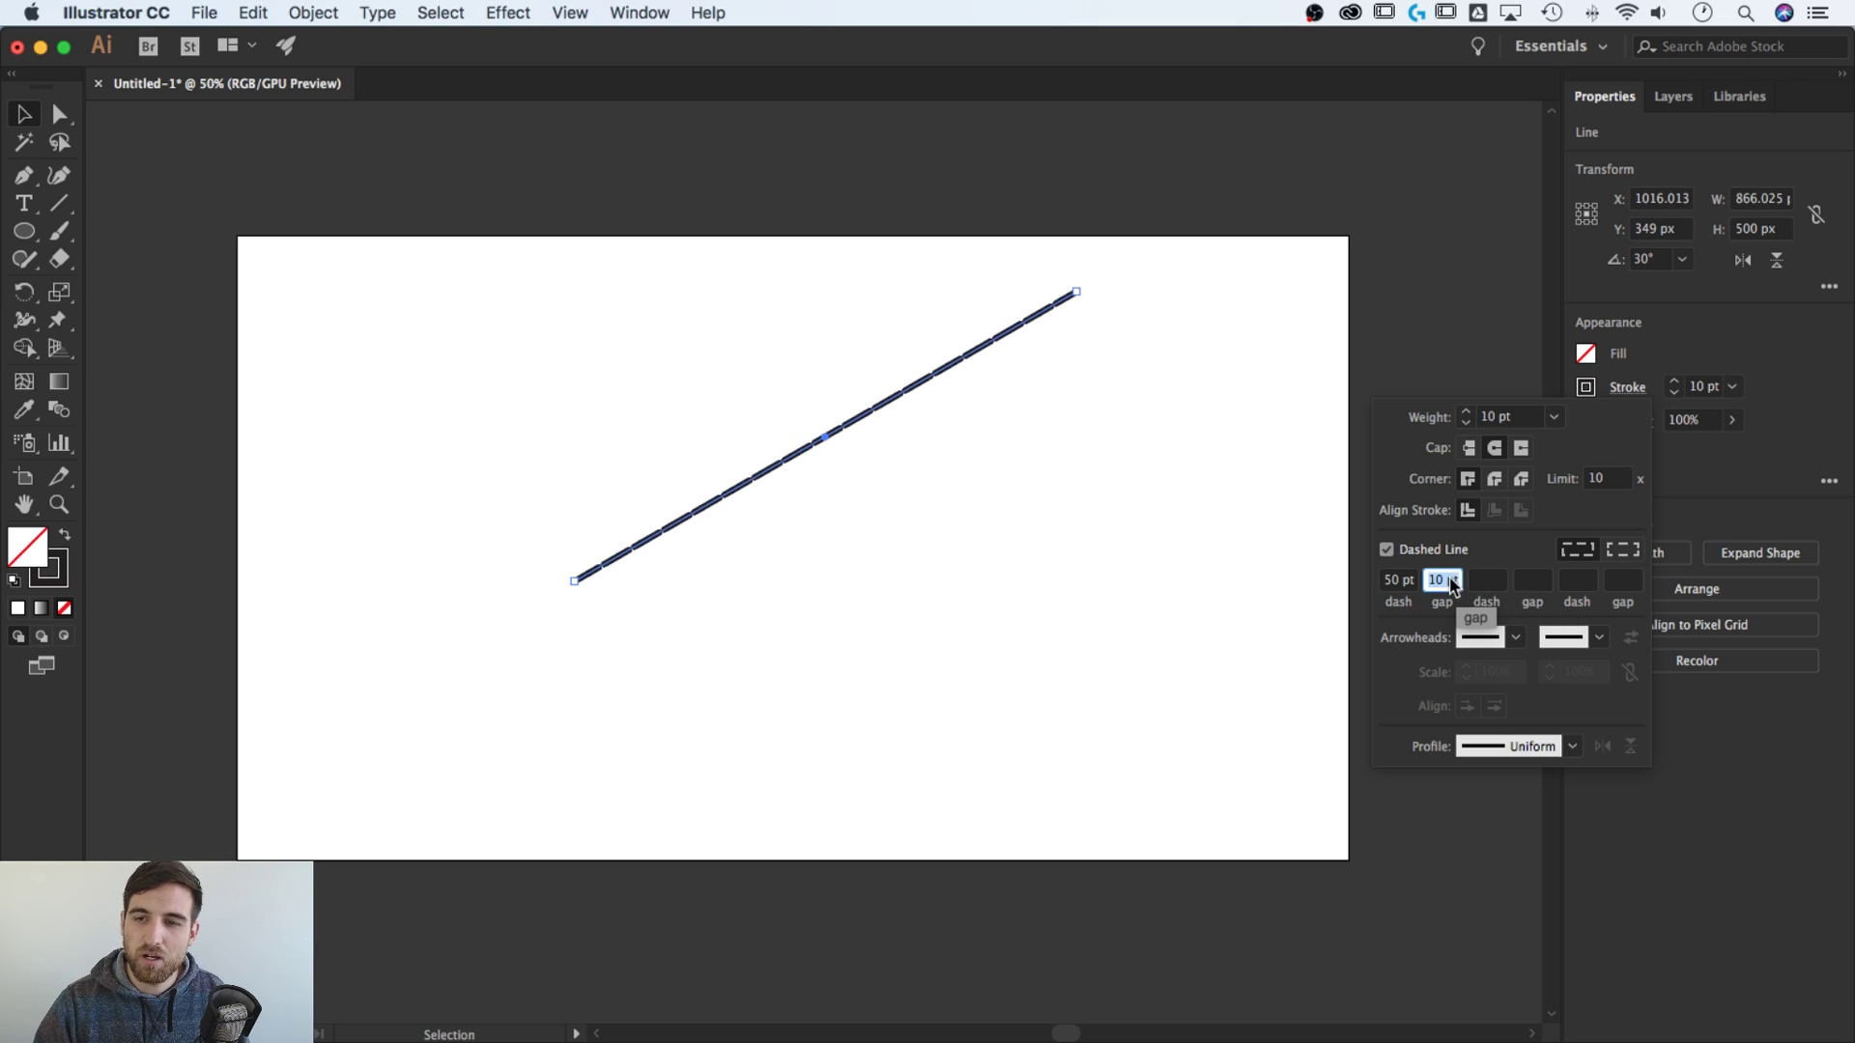
{"action": "type", "text": "50"}
{"action": "key", "text": "Tab"}
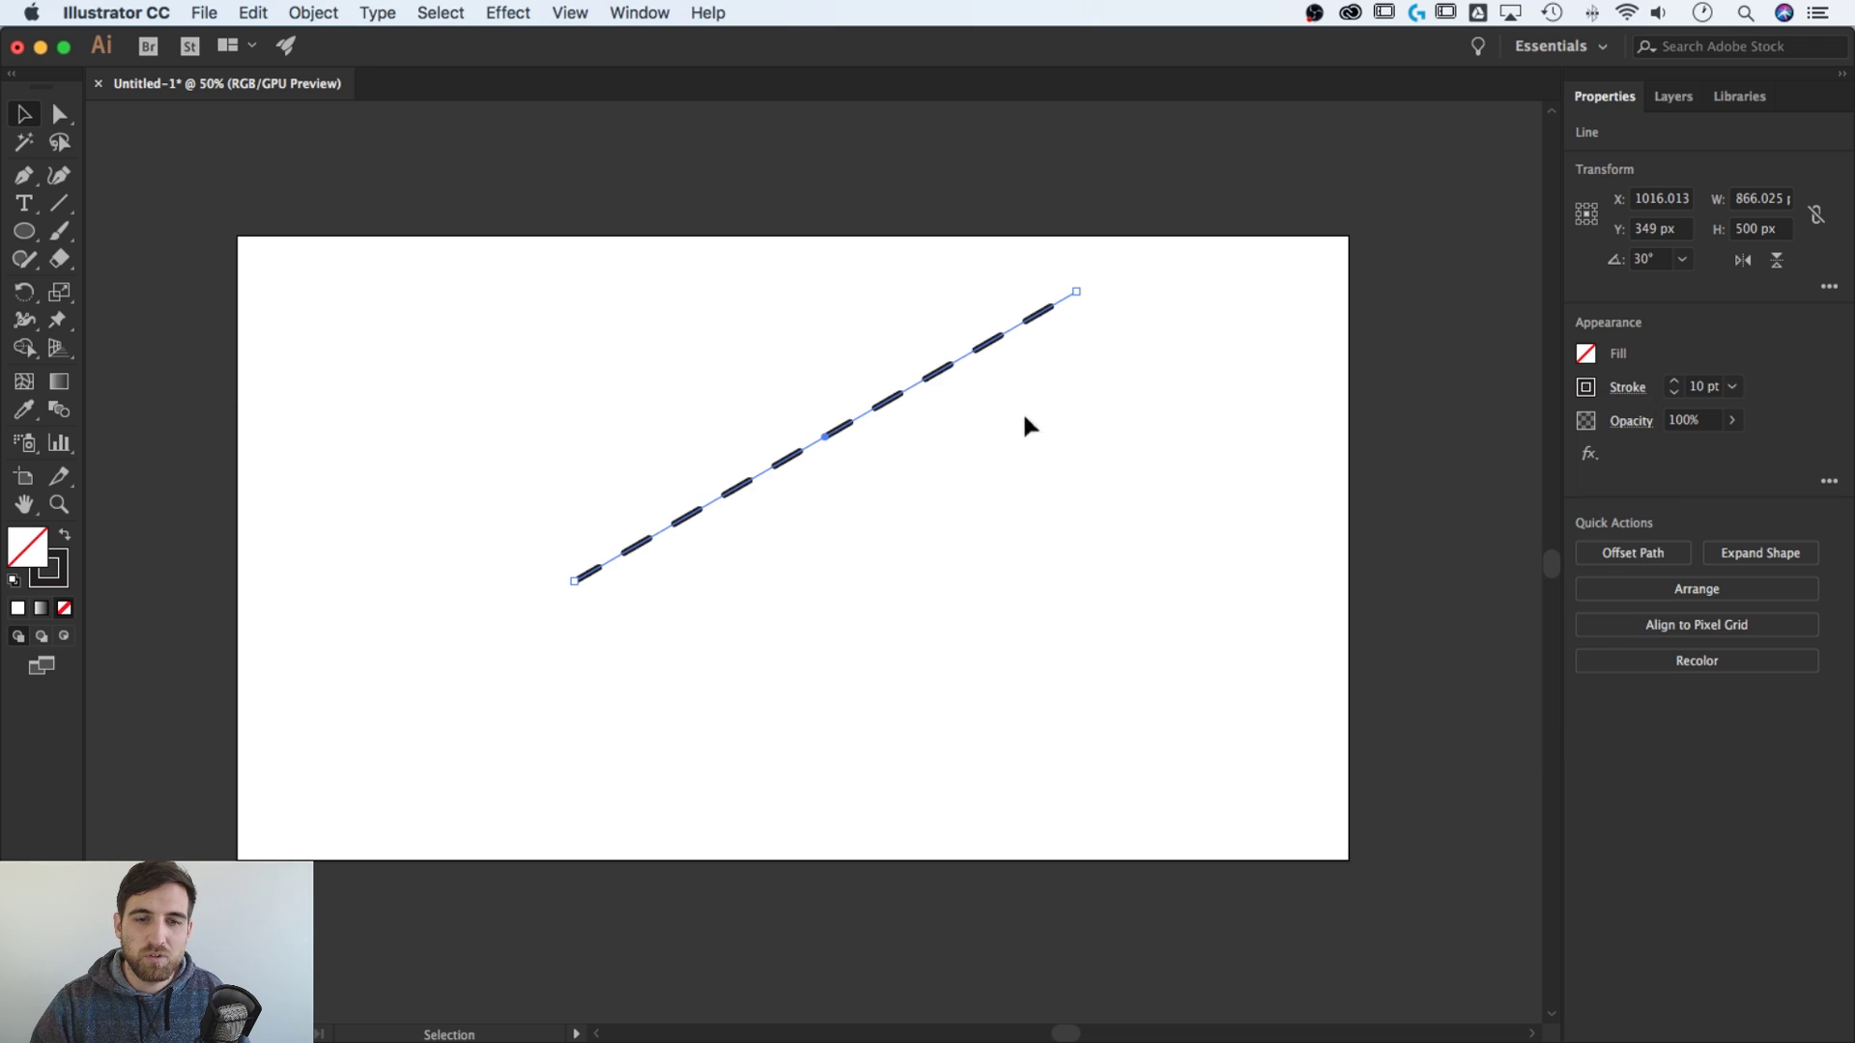
Draw a horizontal dashed line beneath the 30° line
{"action": "left_click", "coordinate": [59, 203]}
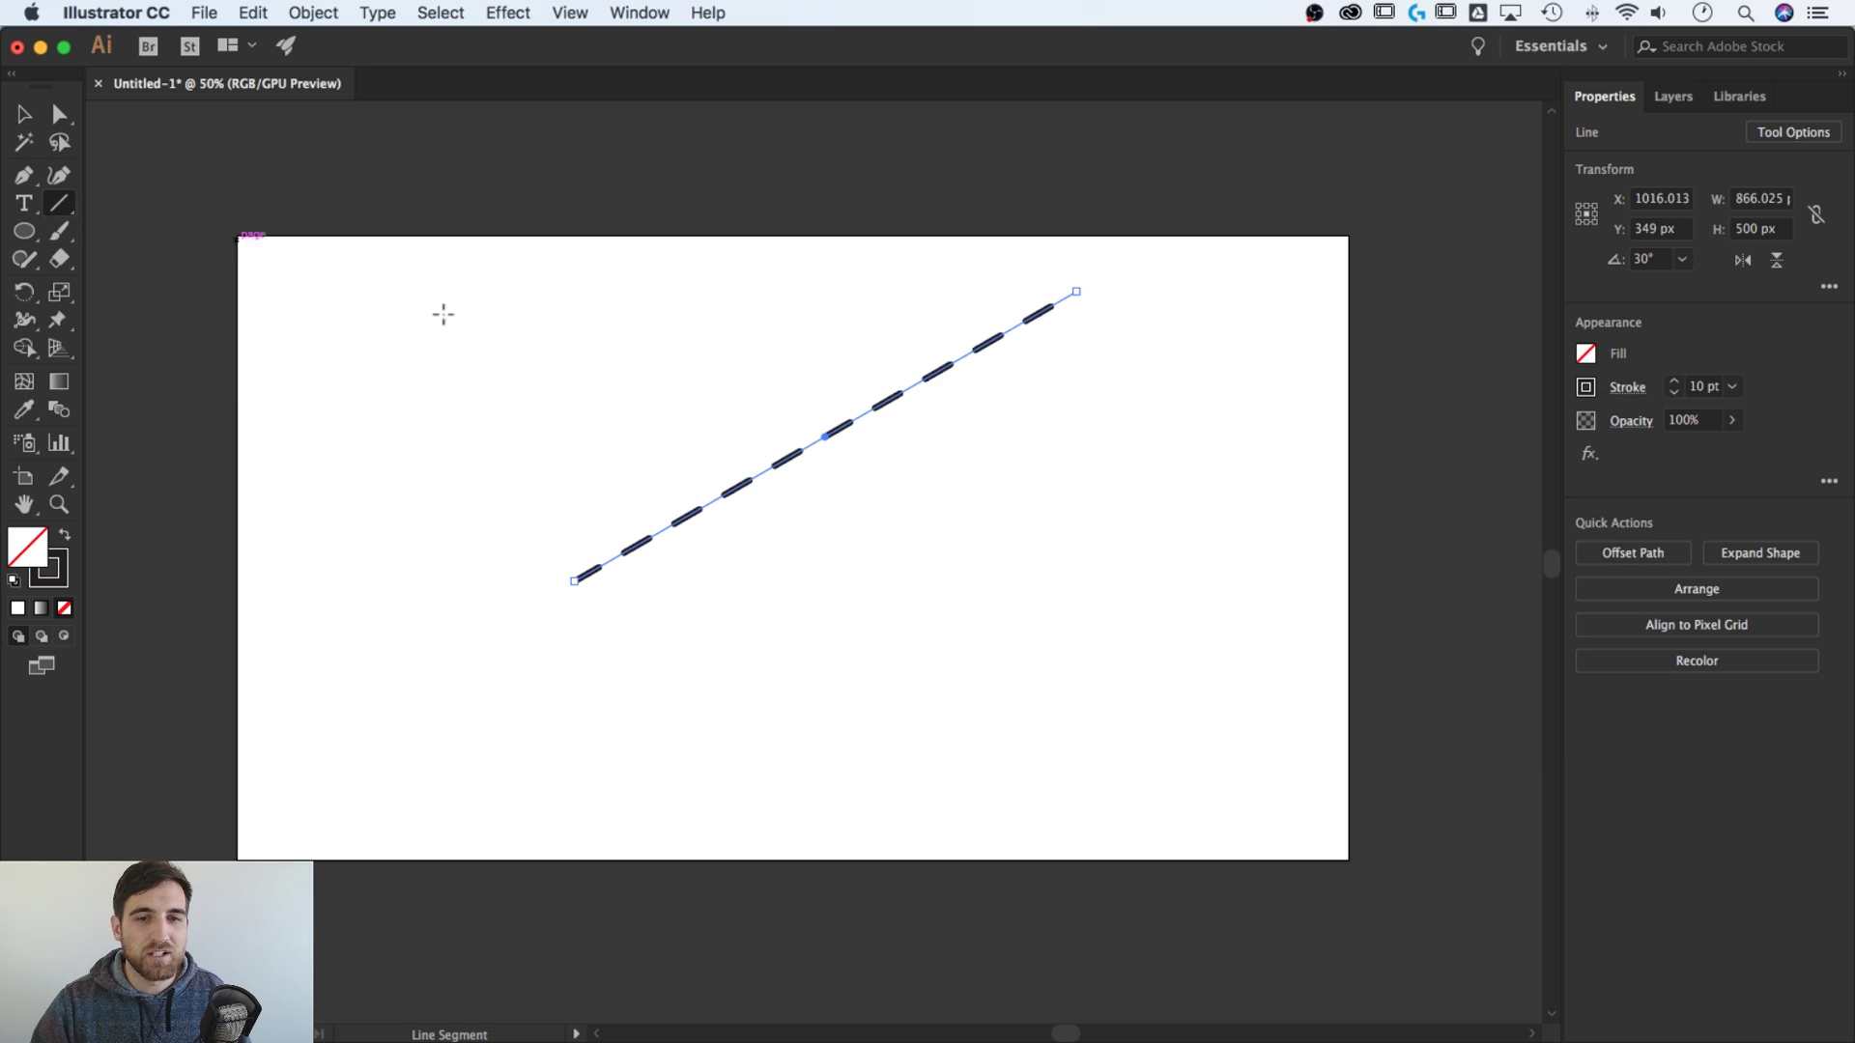
{"action": "mouse_move", "coordinate": [510, 624]}
{"action": "left_mouse_down"}
{"action": "mouse_move", "coordinate": [925, 646]}
{"action": "mouse_move", "coordinate": [1207, 629]}
{"action": "left_mouse_up"}
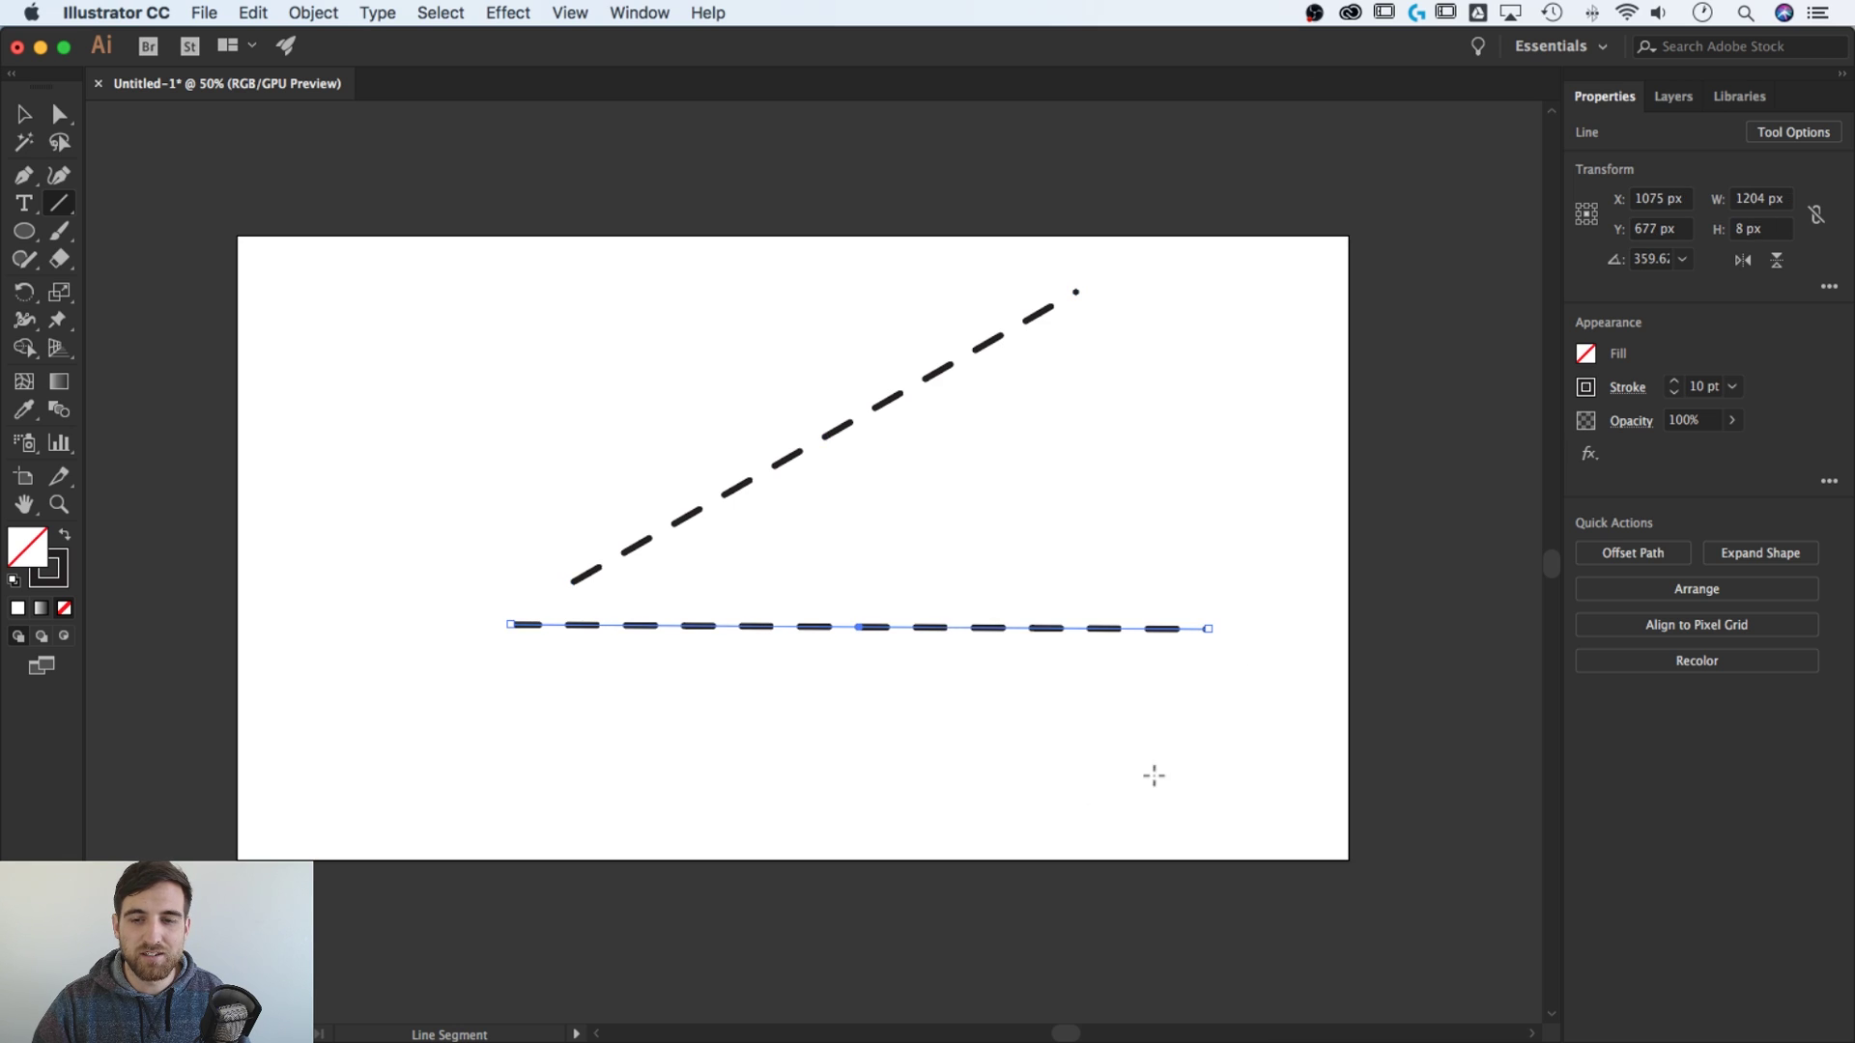
{"action": "key", "text": "v"}
Shift both dashed lines together up and to the left, then deselect
{"action": "left_click_drag", "start_coordinate": [1079, 748], "coordinate": [765, 398]}
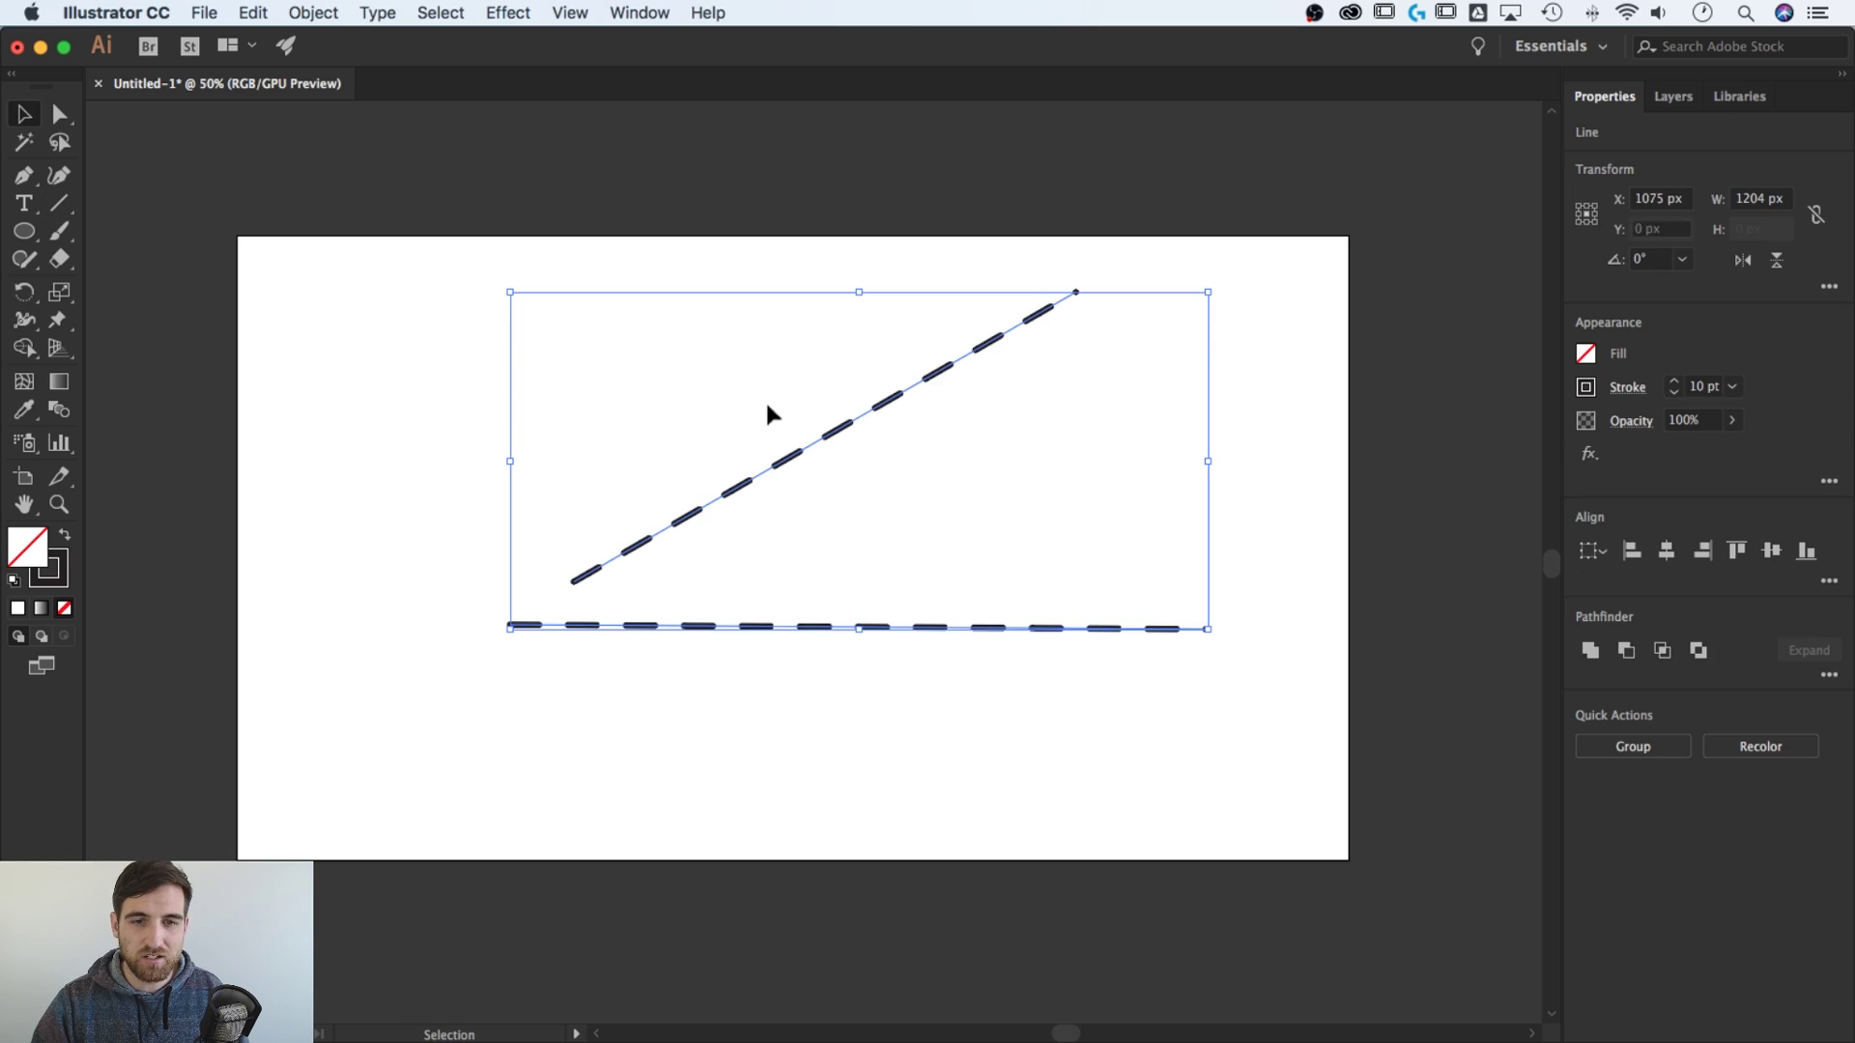
{"action": "left_click_drag", "start_coordinate": [790, 467], "coordinate": [664, 336]}
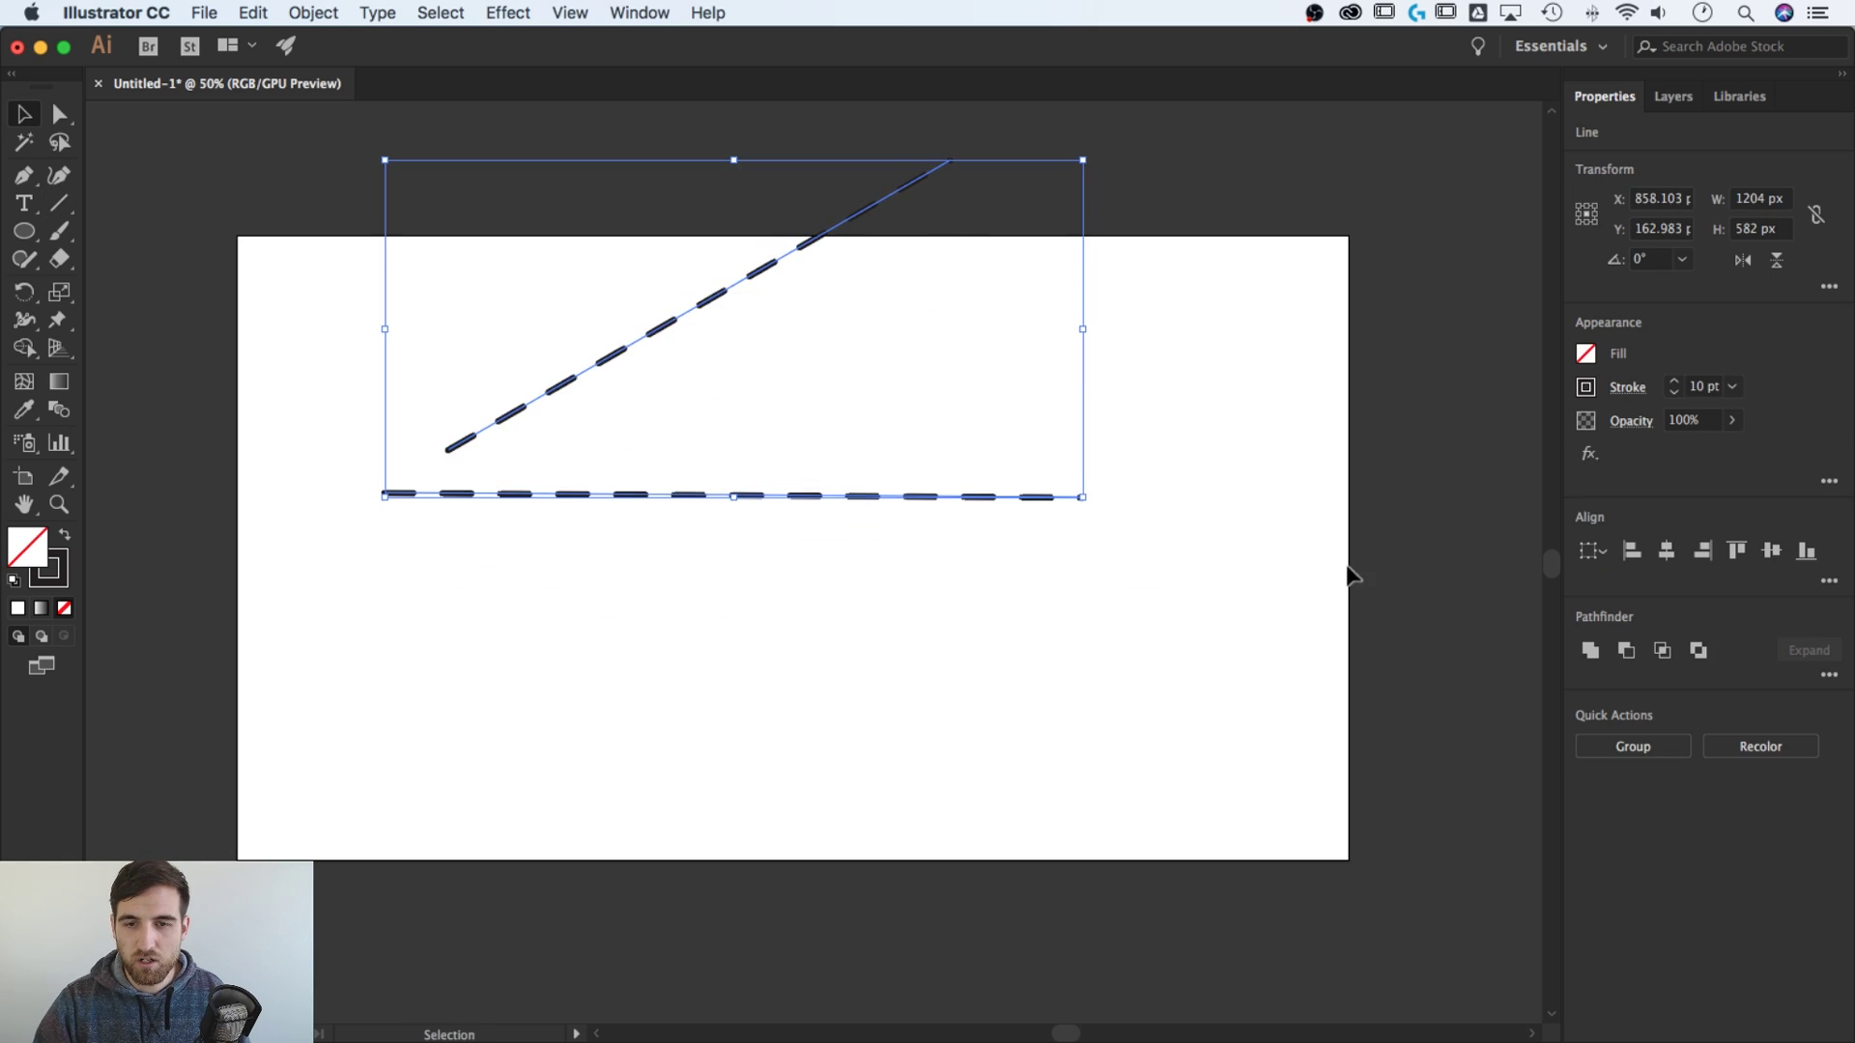
{"action": "left_click", "coordinate": [1432, 488]}
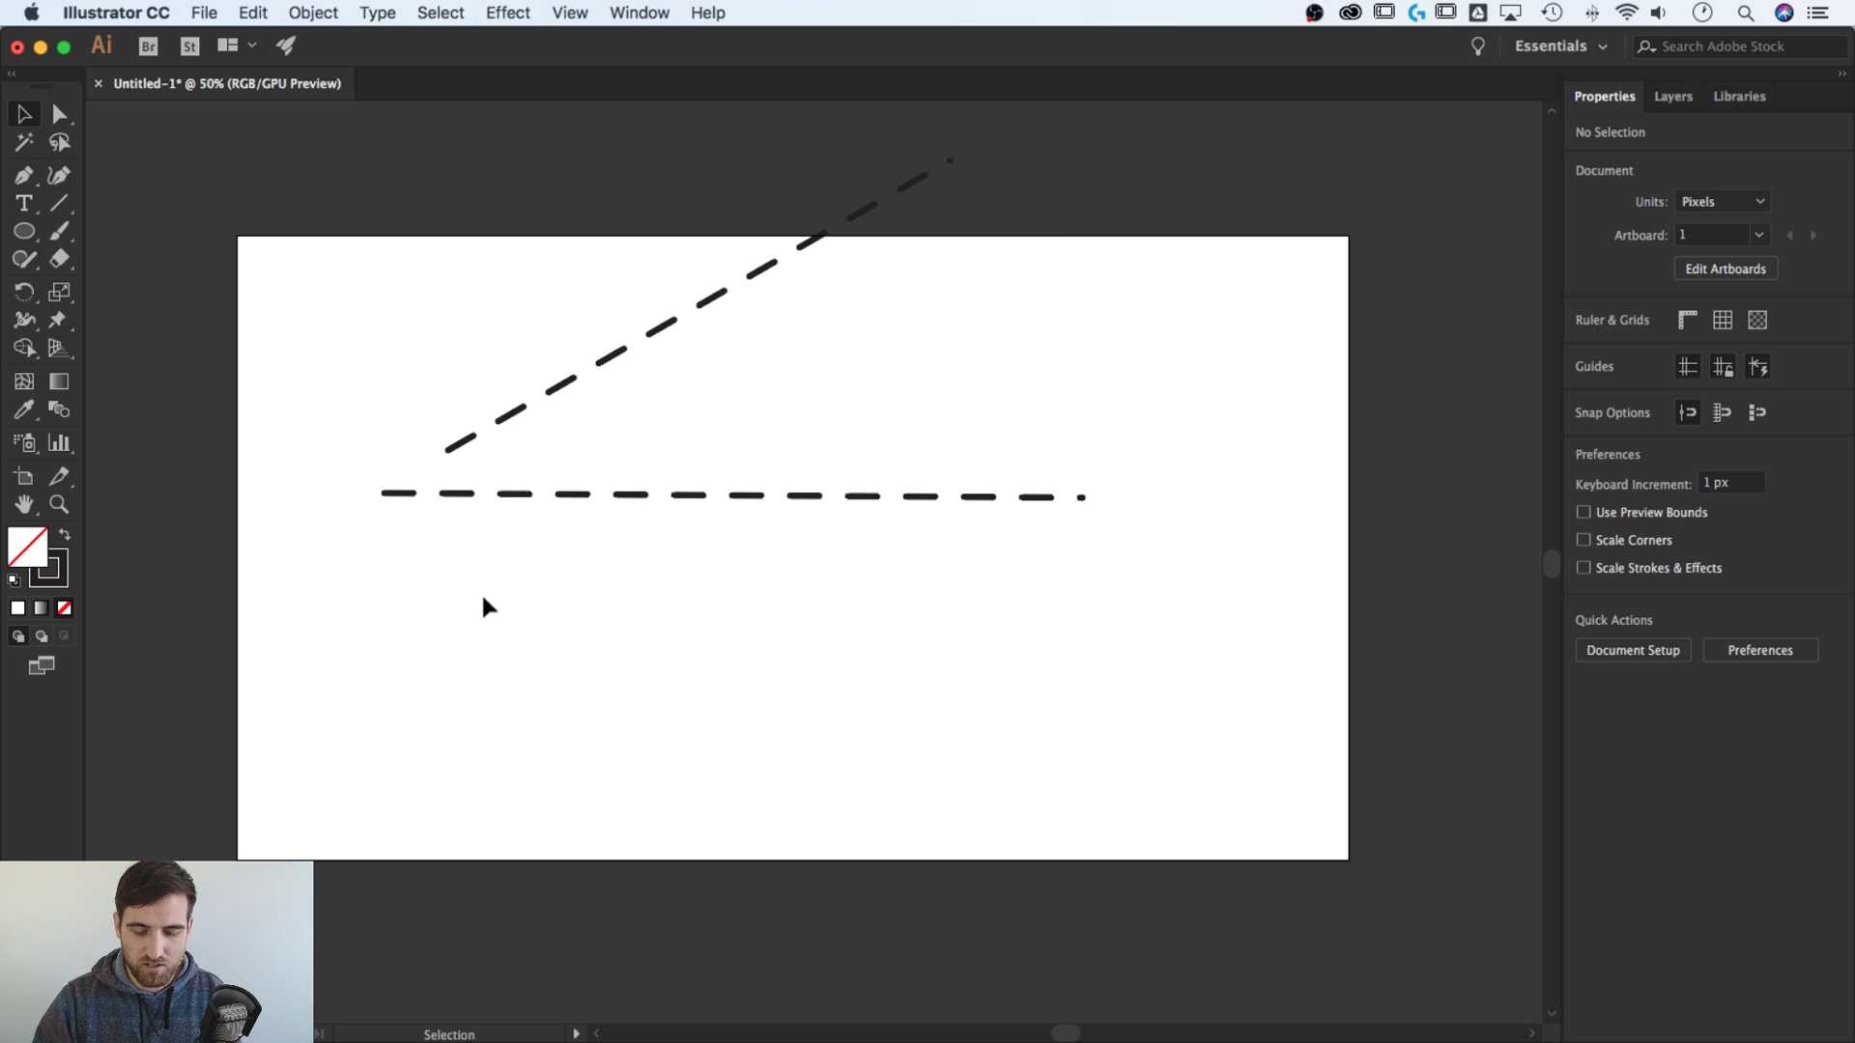
{"action": "key", "text": "backslash"}
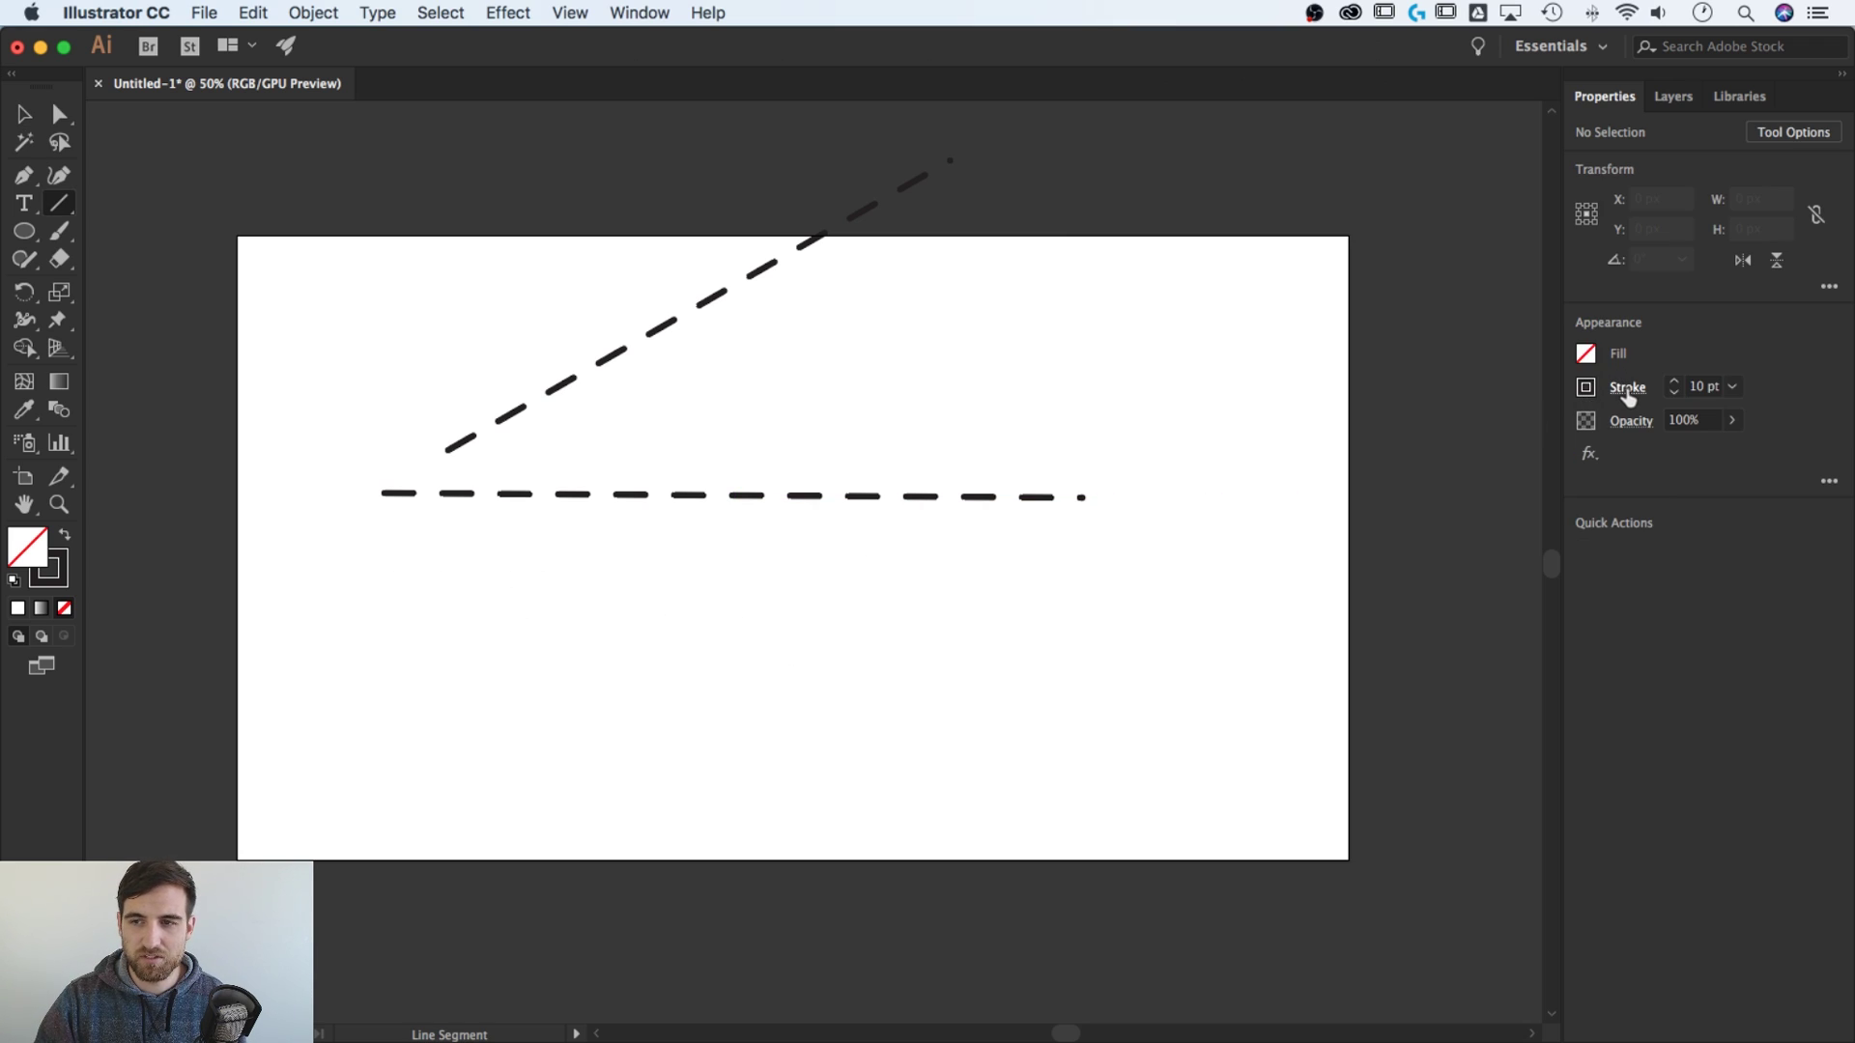
Set the stroke weight to 40 pt and draw a horizontal rounded-dash line across the lower artboard
{"action": "left_click", "coordinate": [1698, 384]}
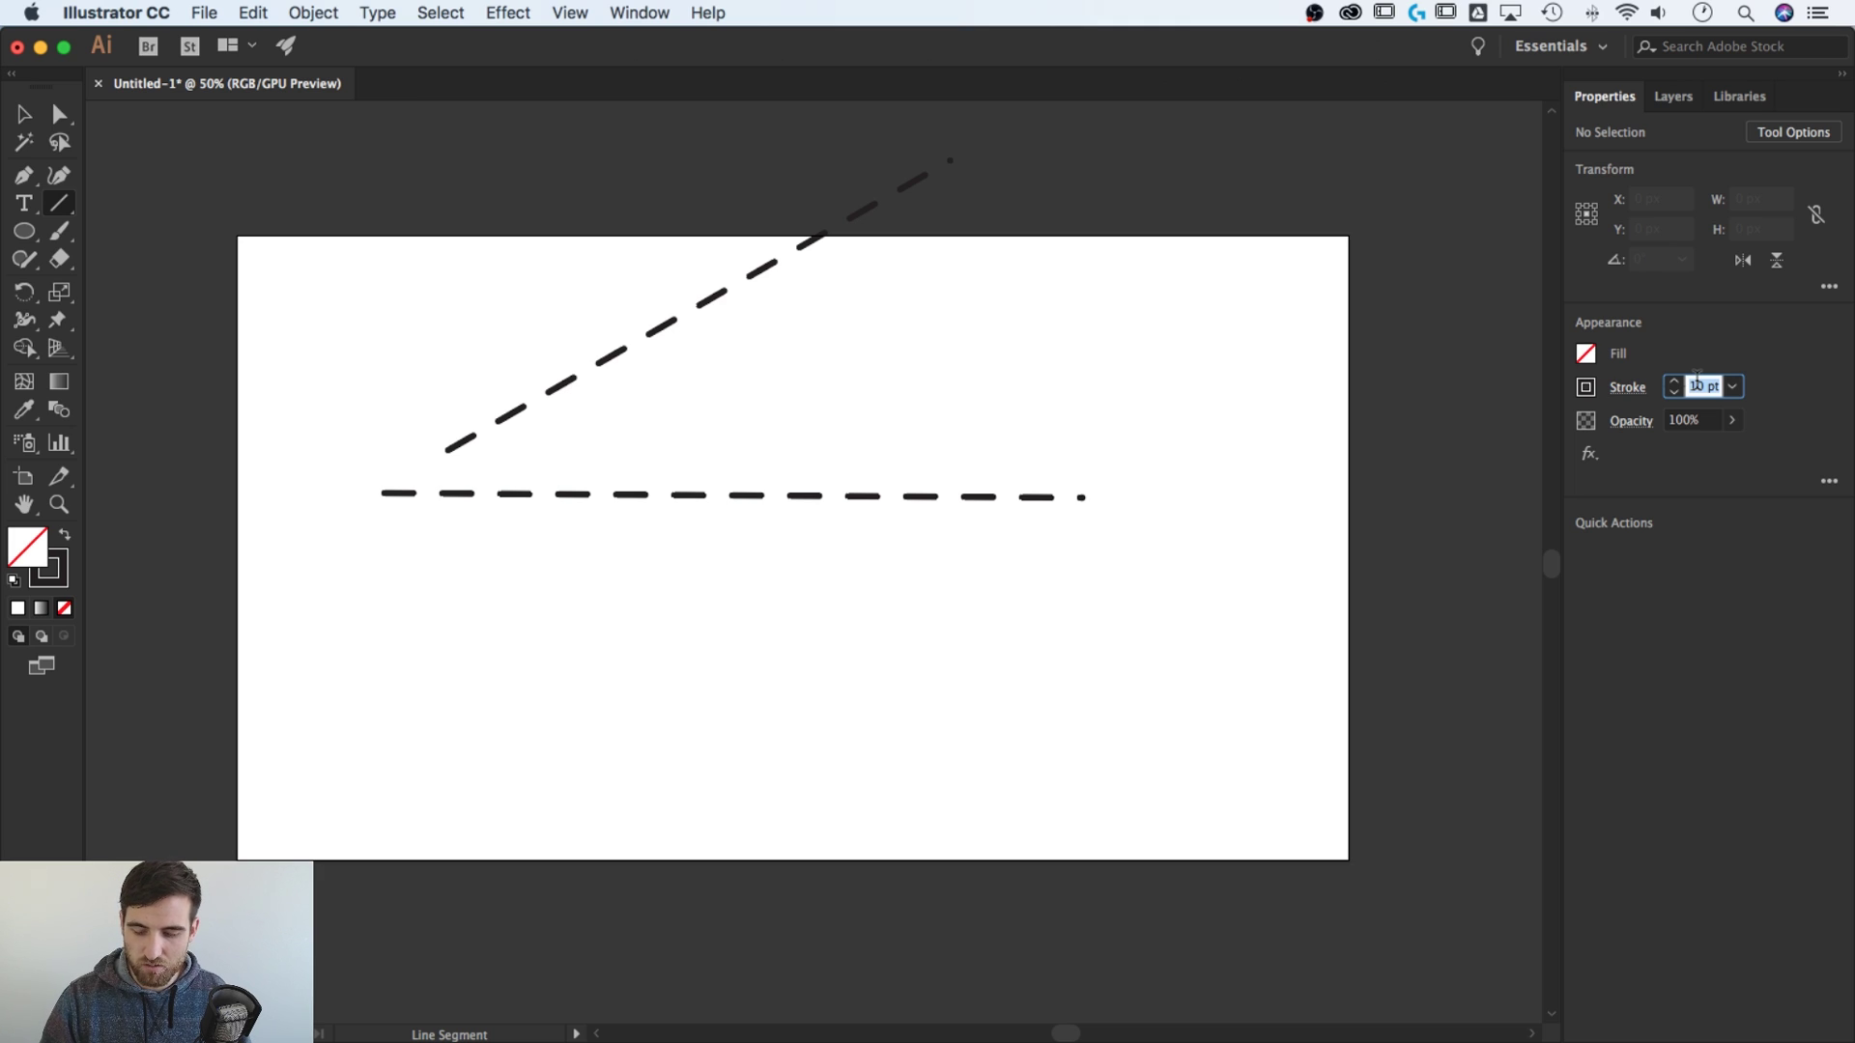
{"action": "type", "text": "40"}
{"action": "key", "text": "Return"}
{"action": "left_click_drag", "start_coordinate": [379, 657], "coordinate": [1090, 657]}
{"action": "key", "text": "v"}
{"action": "left_click", "coordinate": [1218, 745]}
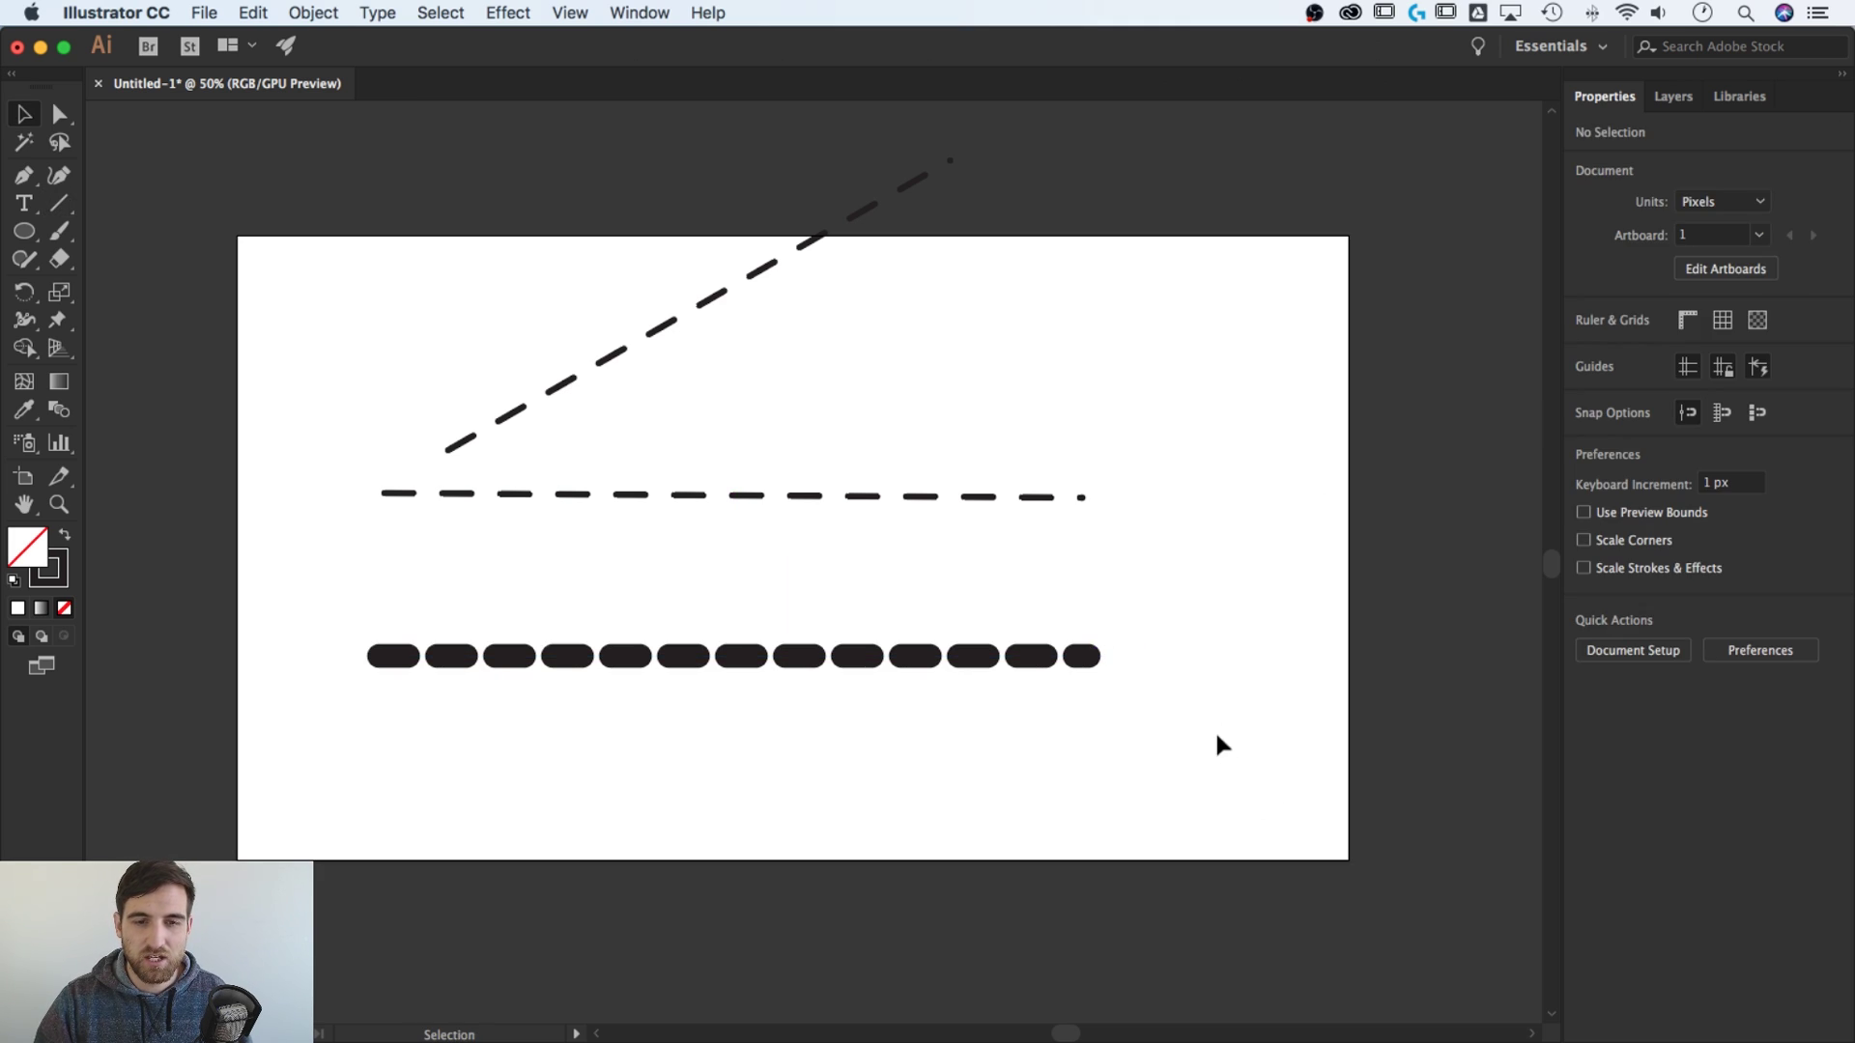